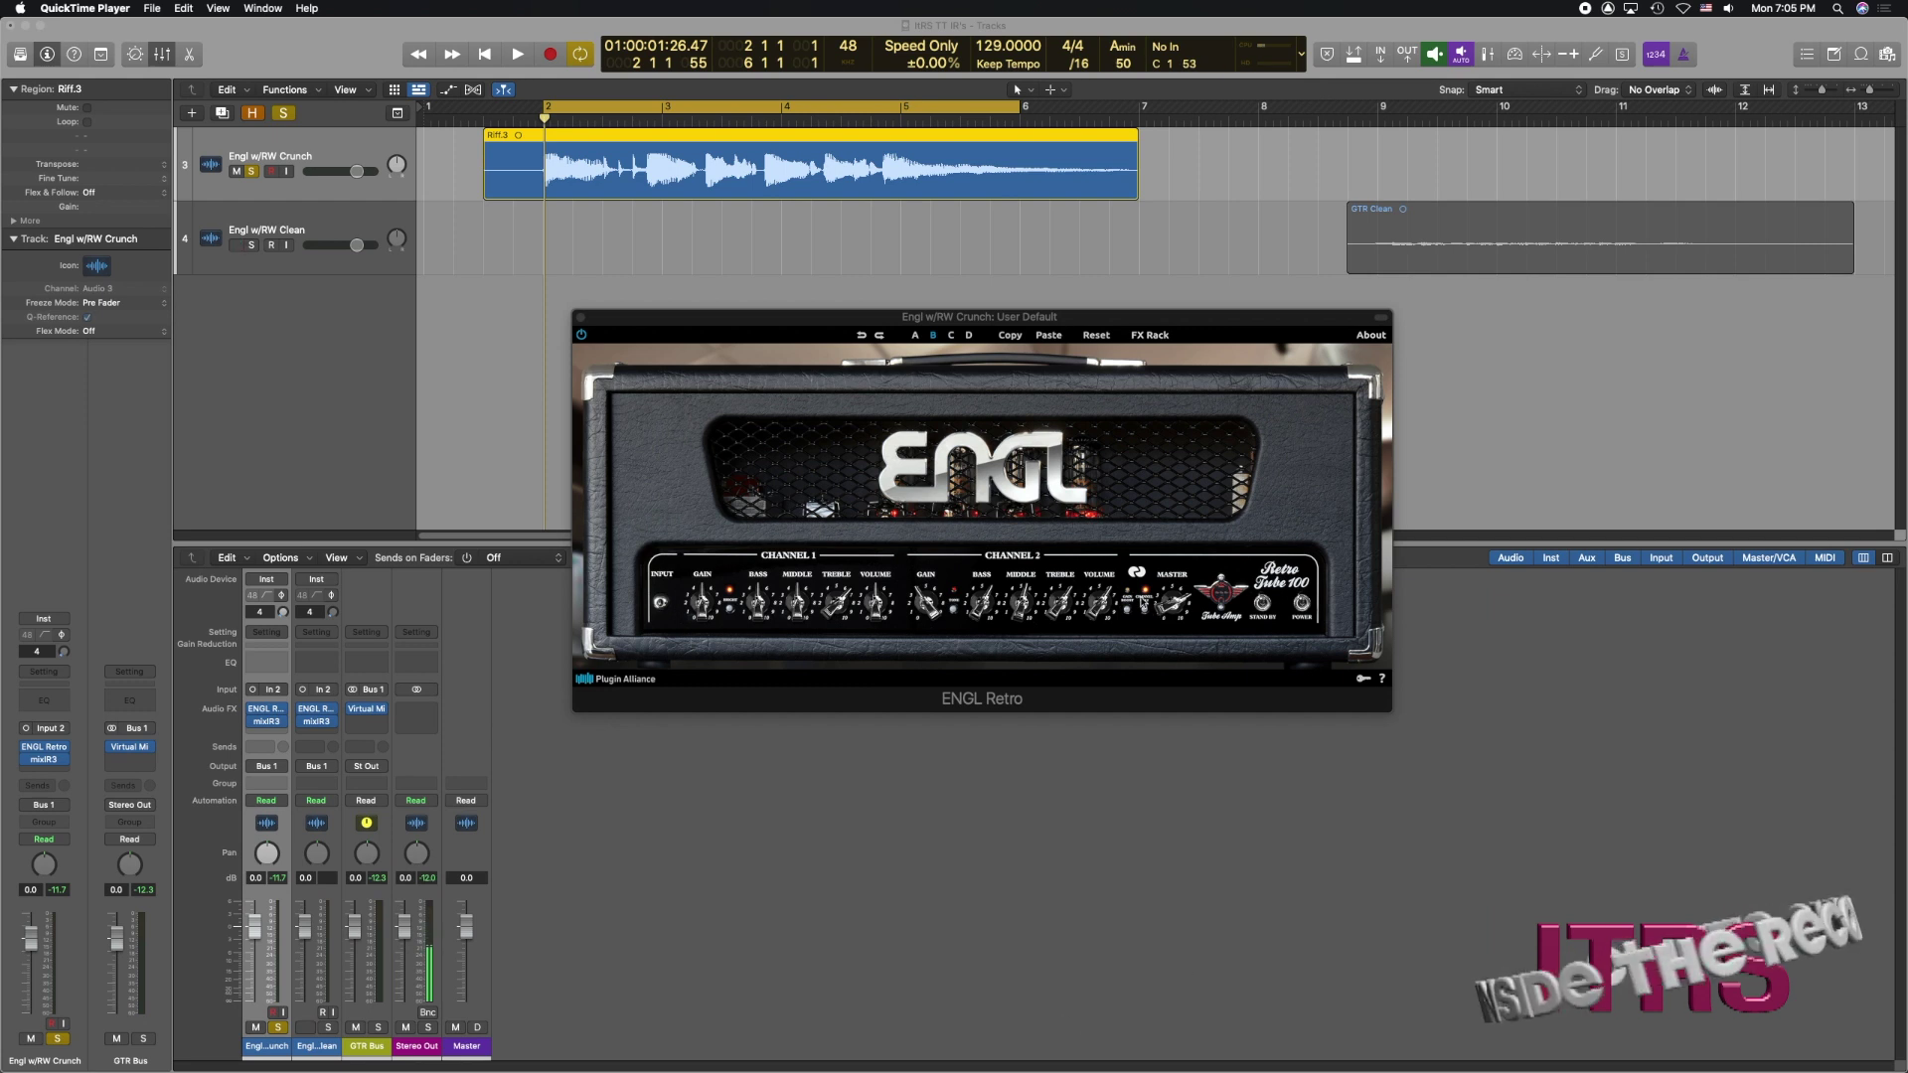
Step: Check the amp's effects panel, then open mixIR3, raise its window and scroll the IR list
left_click(1146, 336)
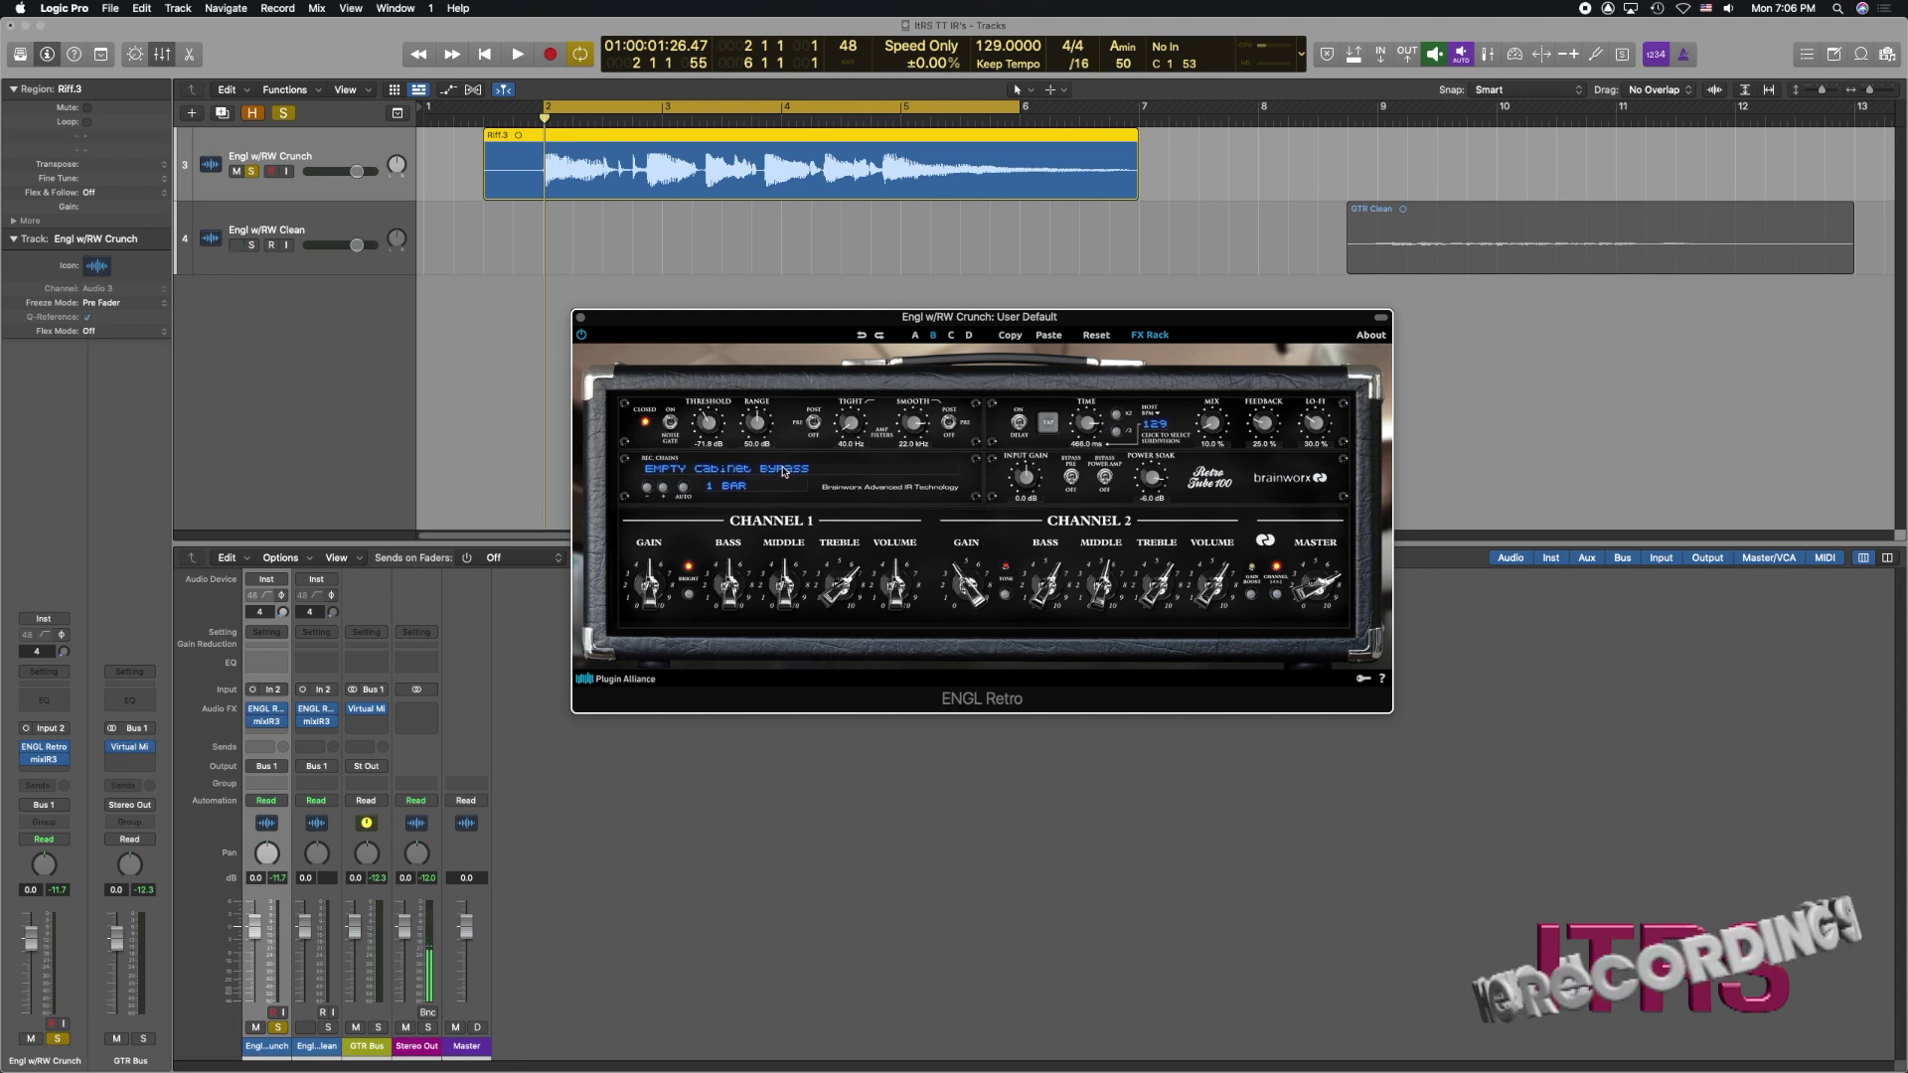
left_click(1146, 336)
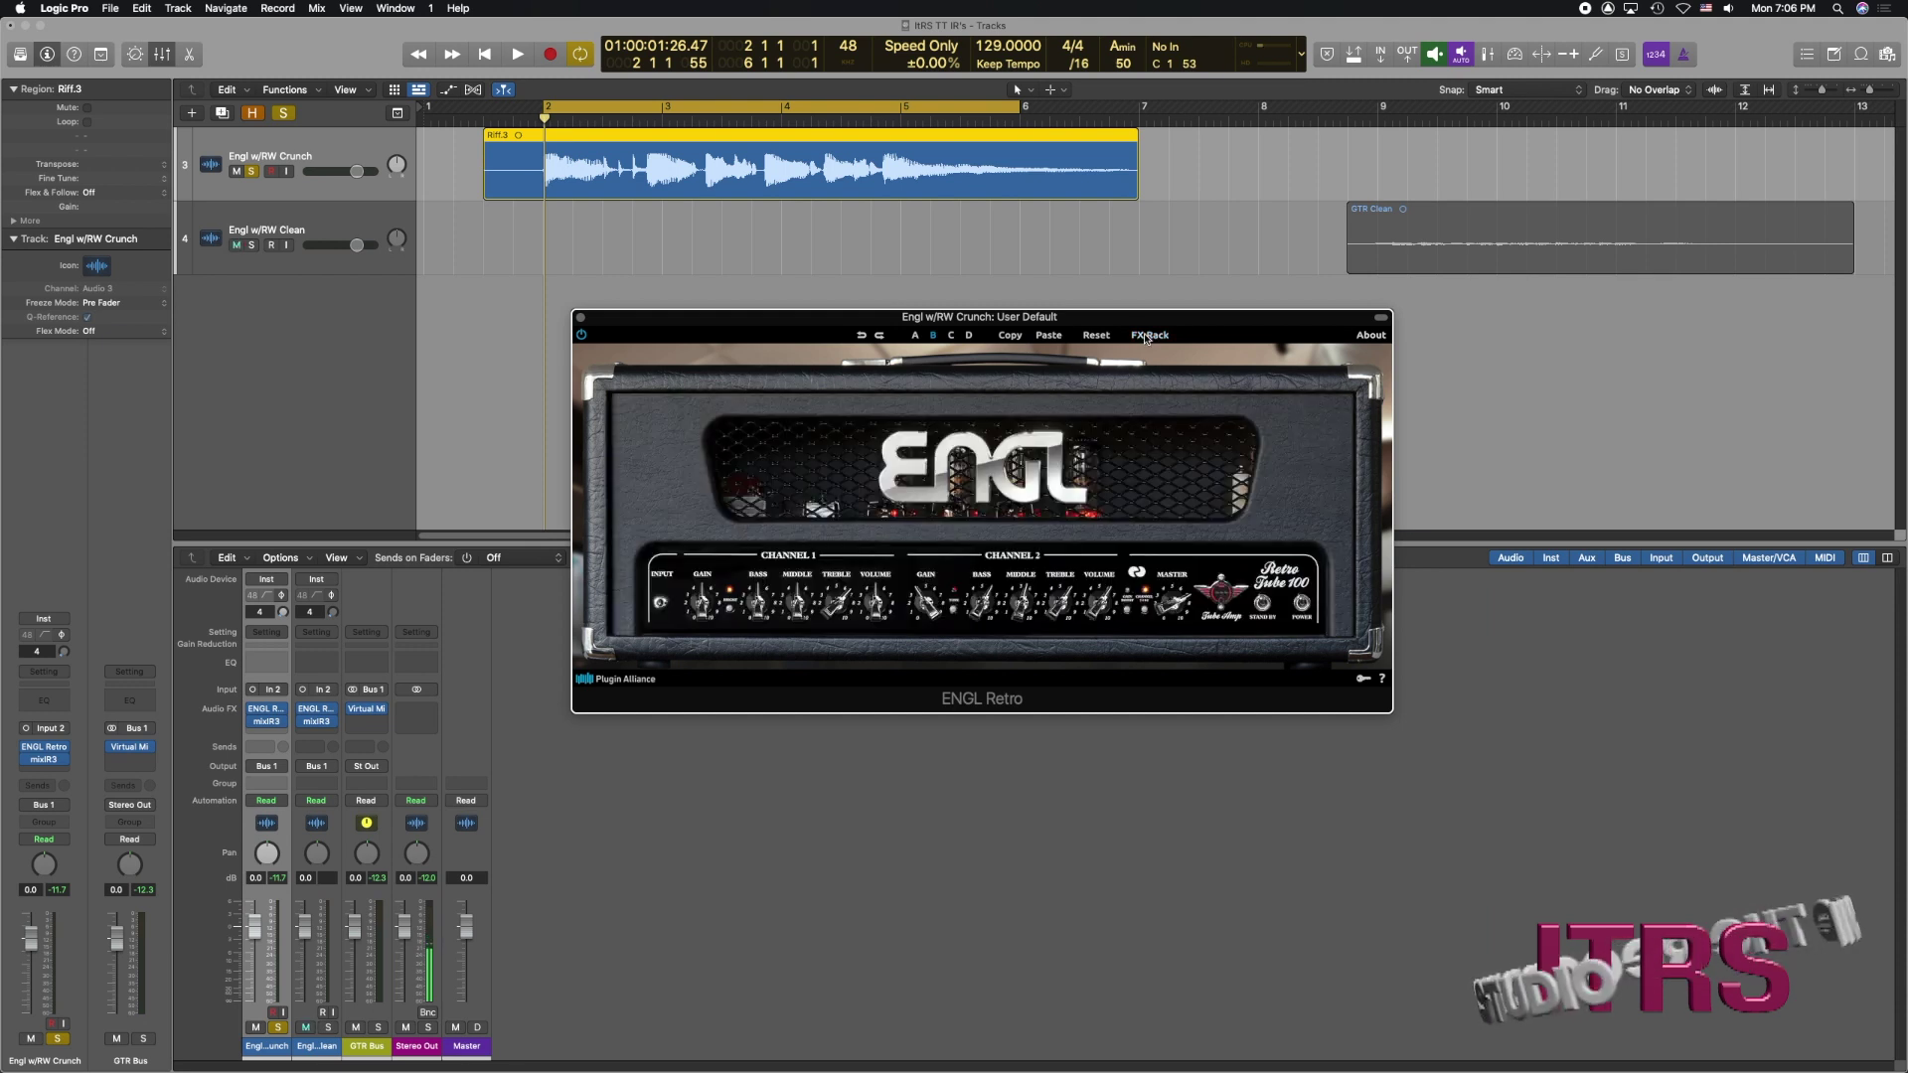
left_click(267, 726)
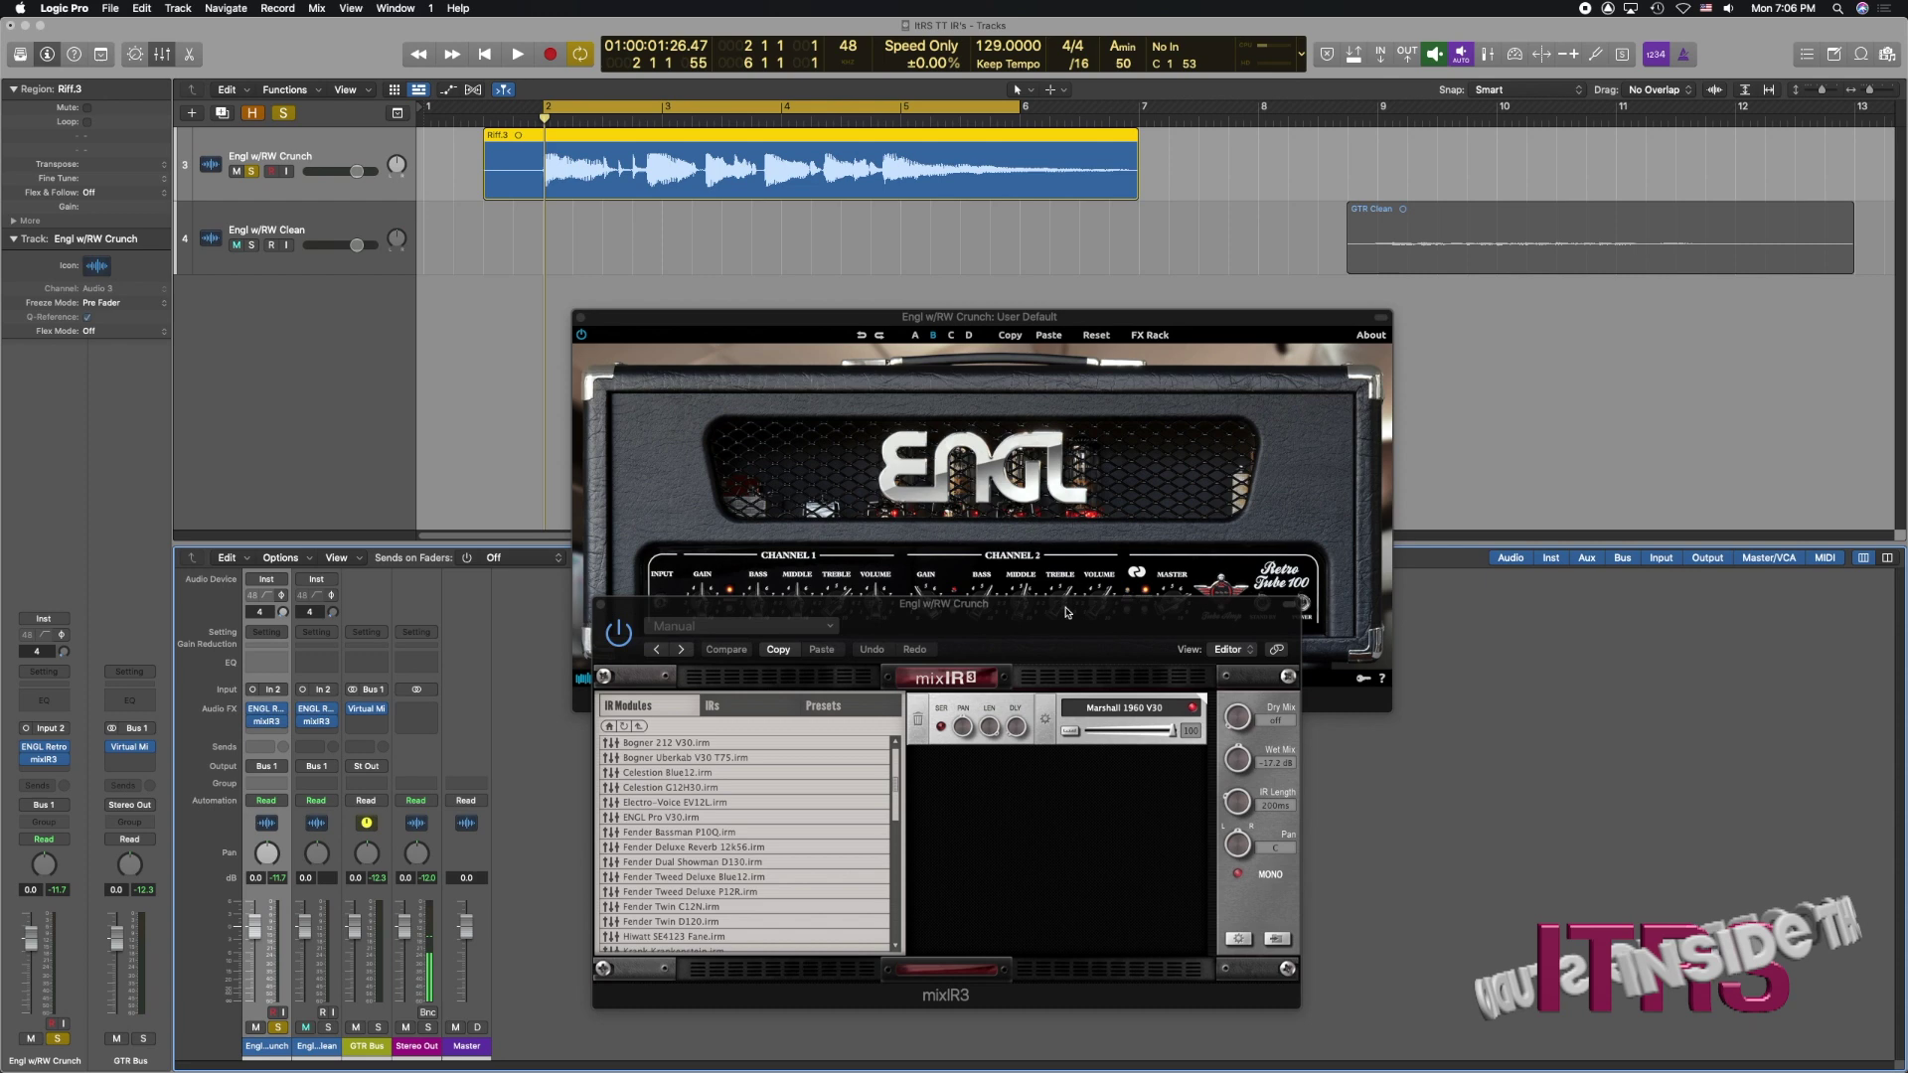
left_click_drag(1067, 611, 1079, 499)
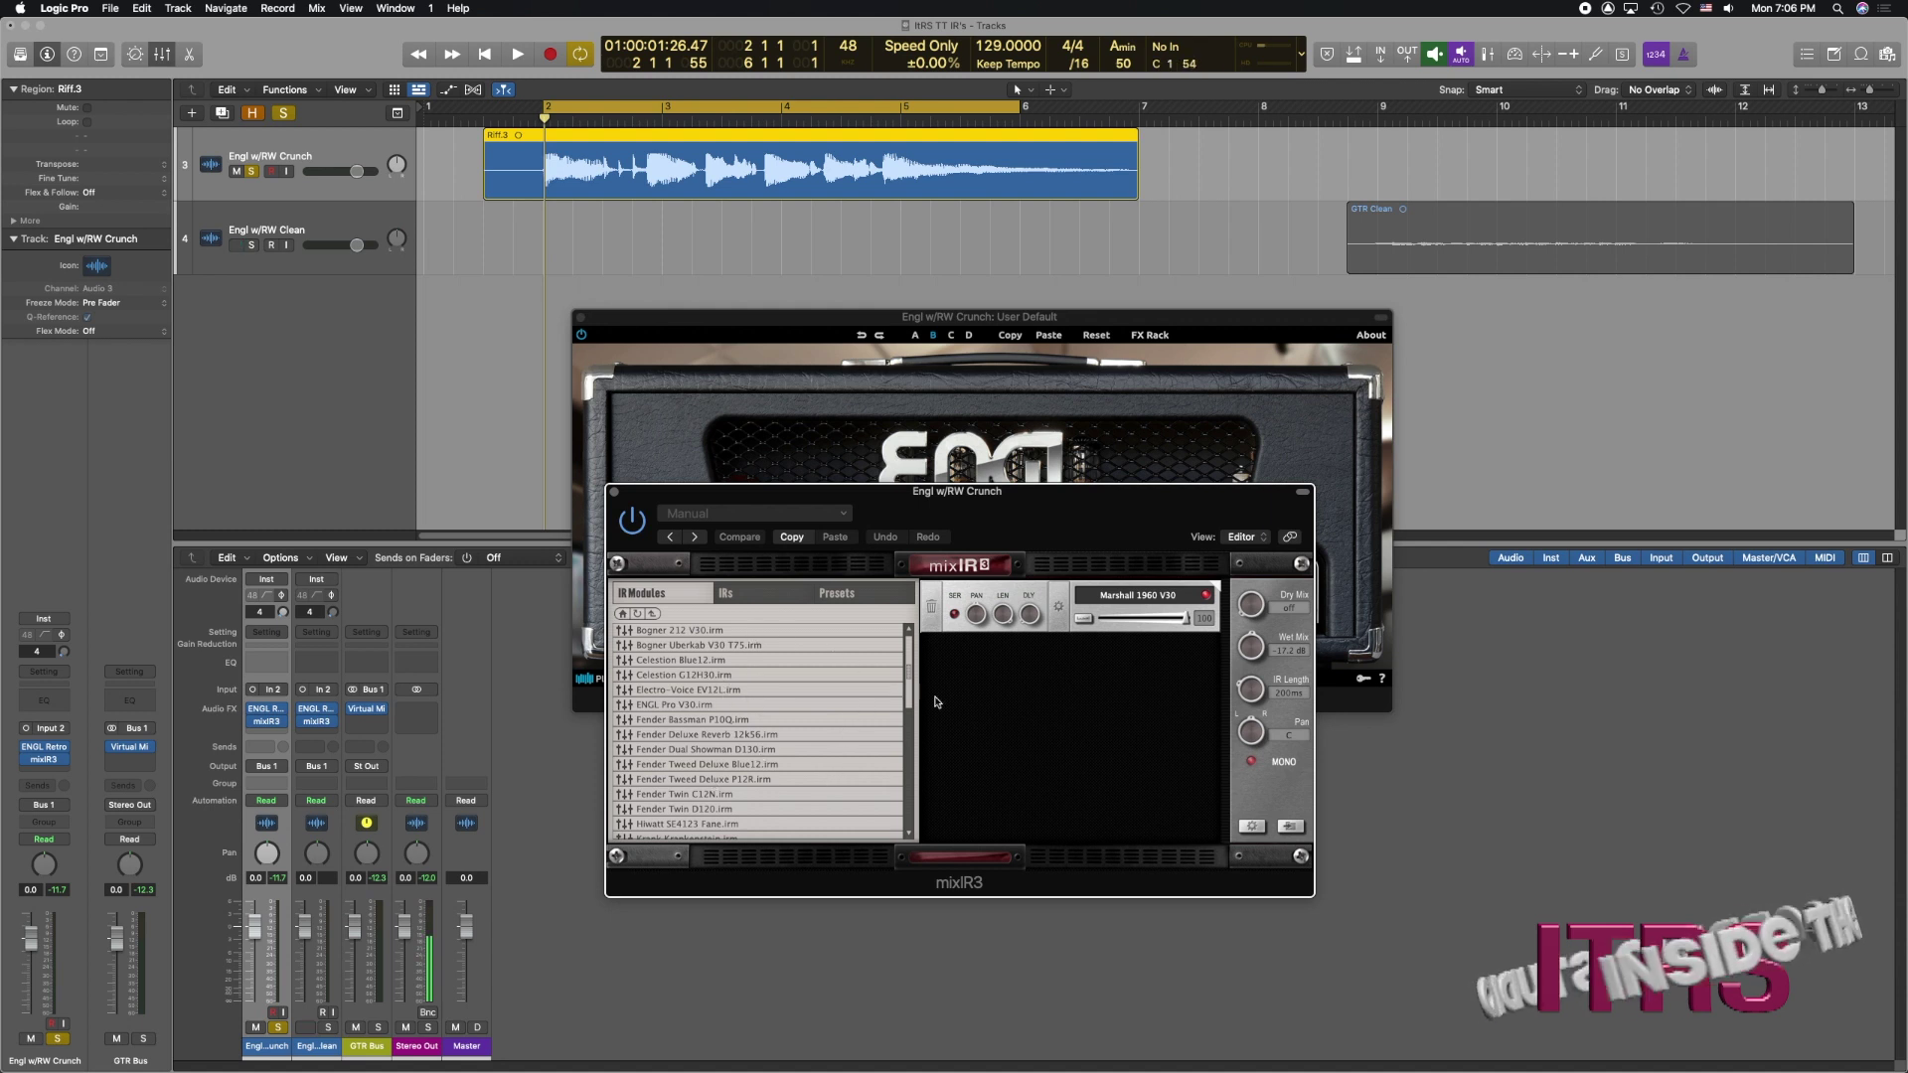
left_click_drag(911, 682, 907, 634)
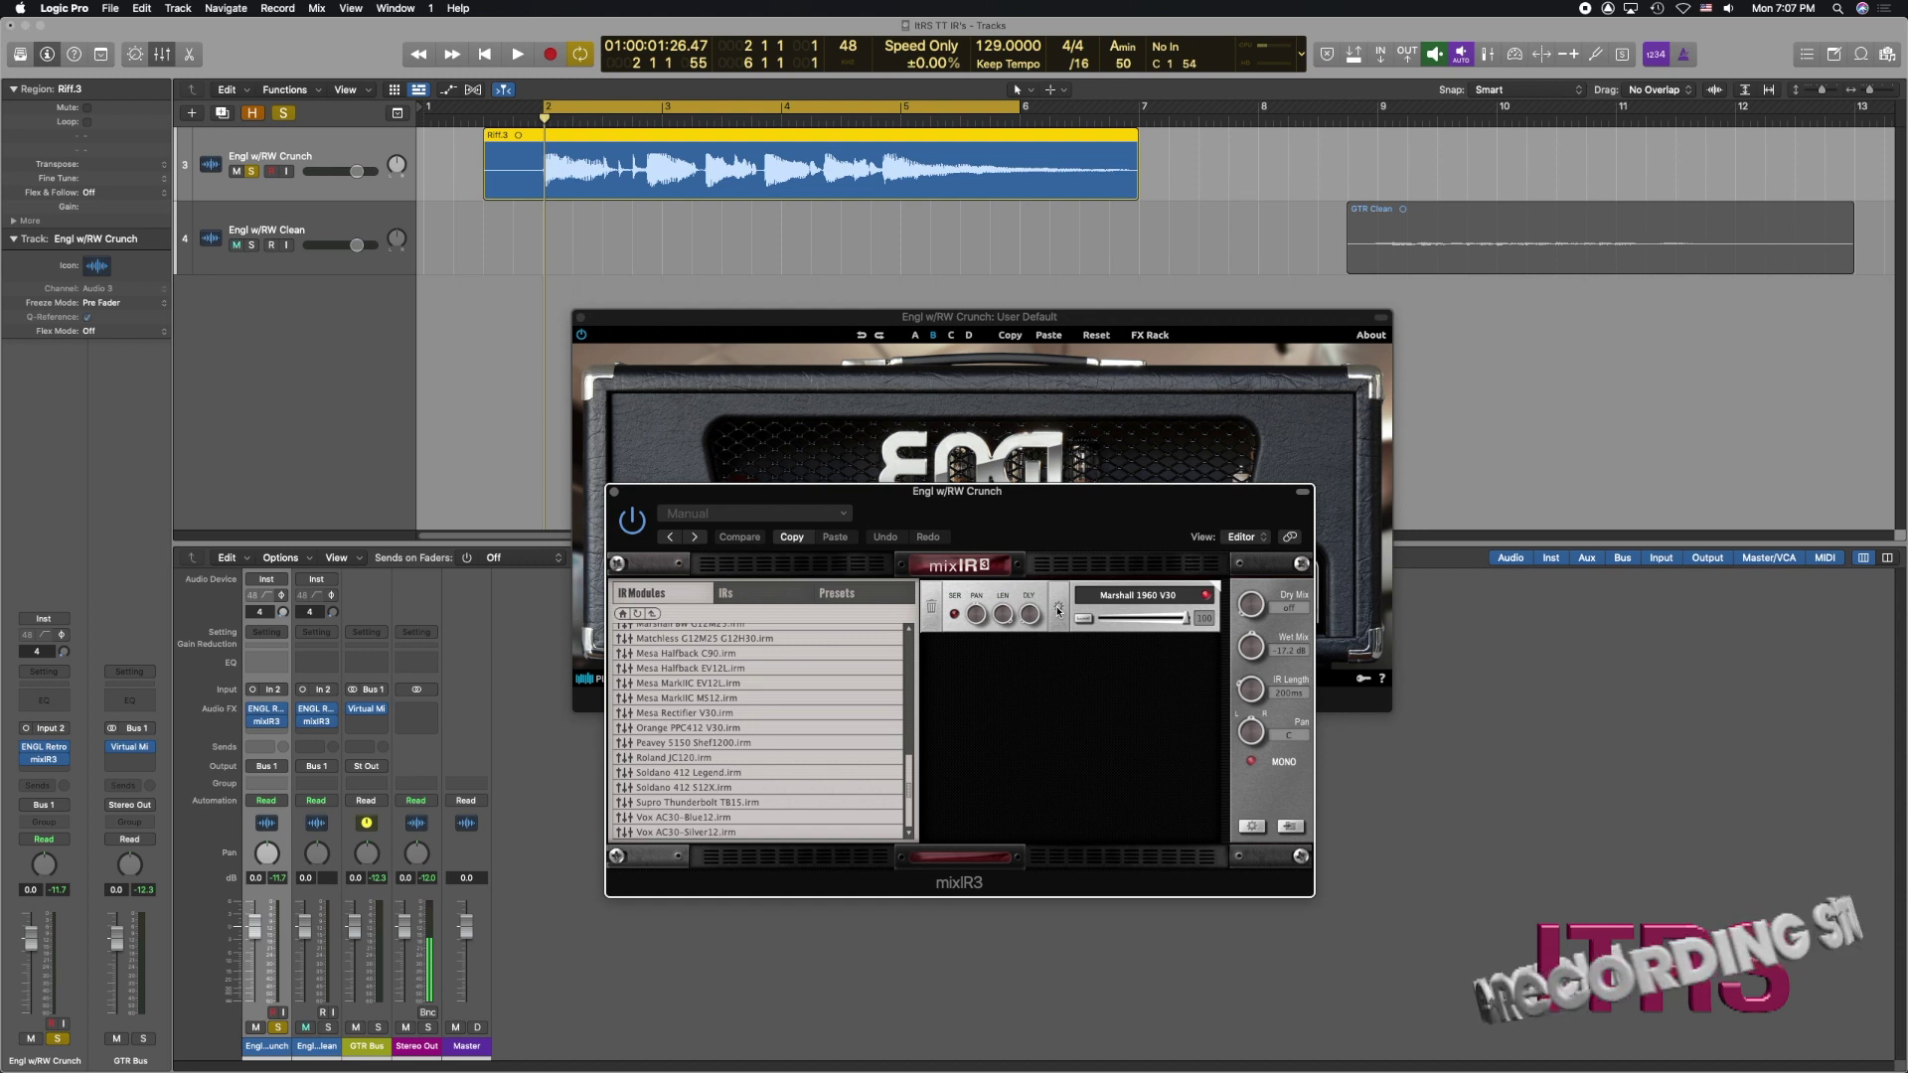
Step: In mixIR3's mic placement view, select the 421 and place it on the Marshall 1960 V30 speaker
left_click(1058, 611)
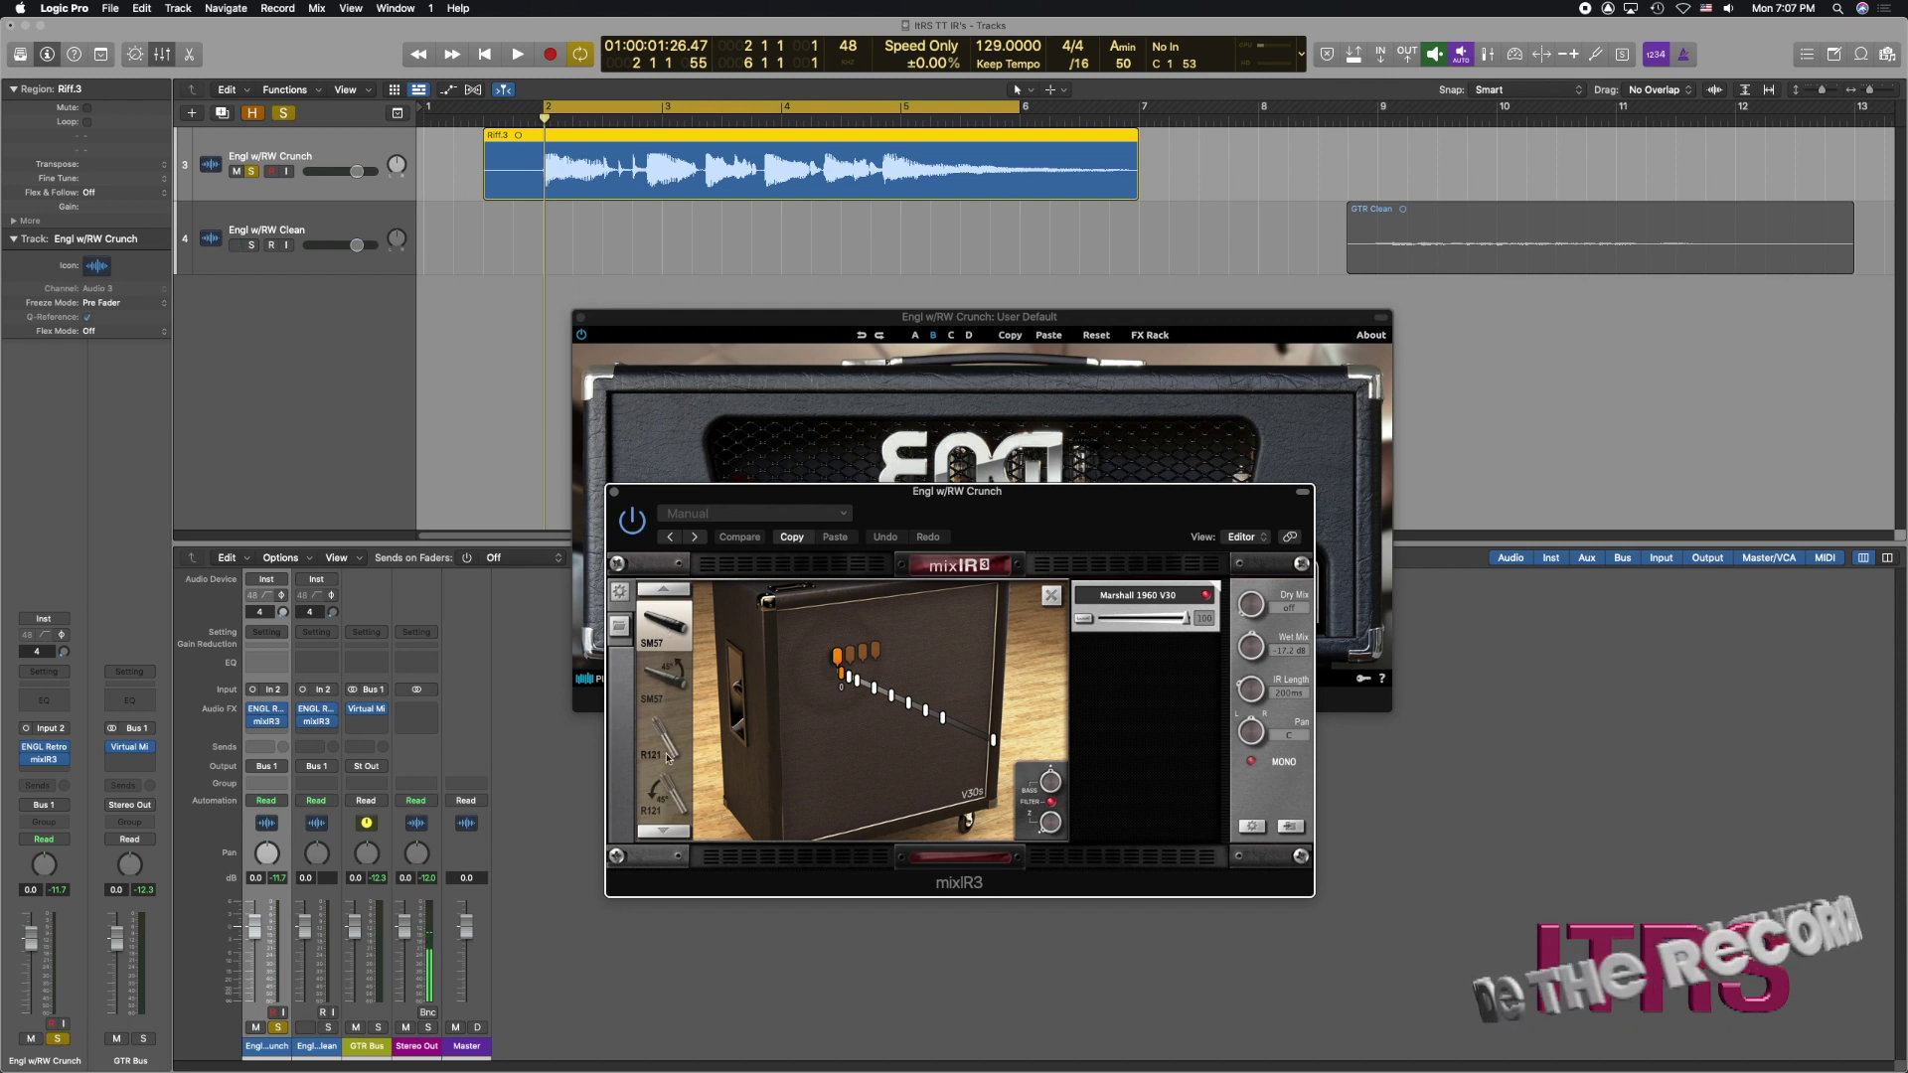
left_click(663, 833)
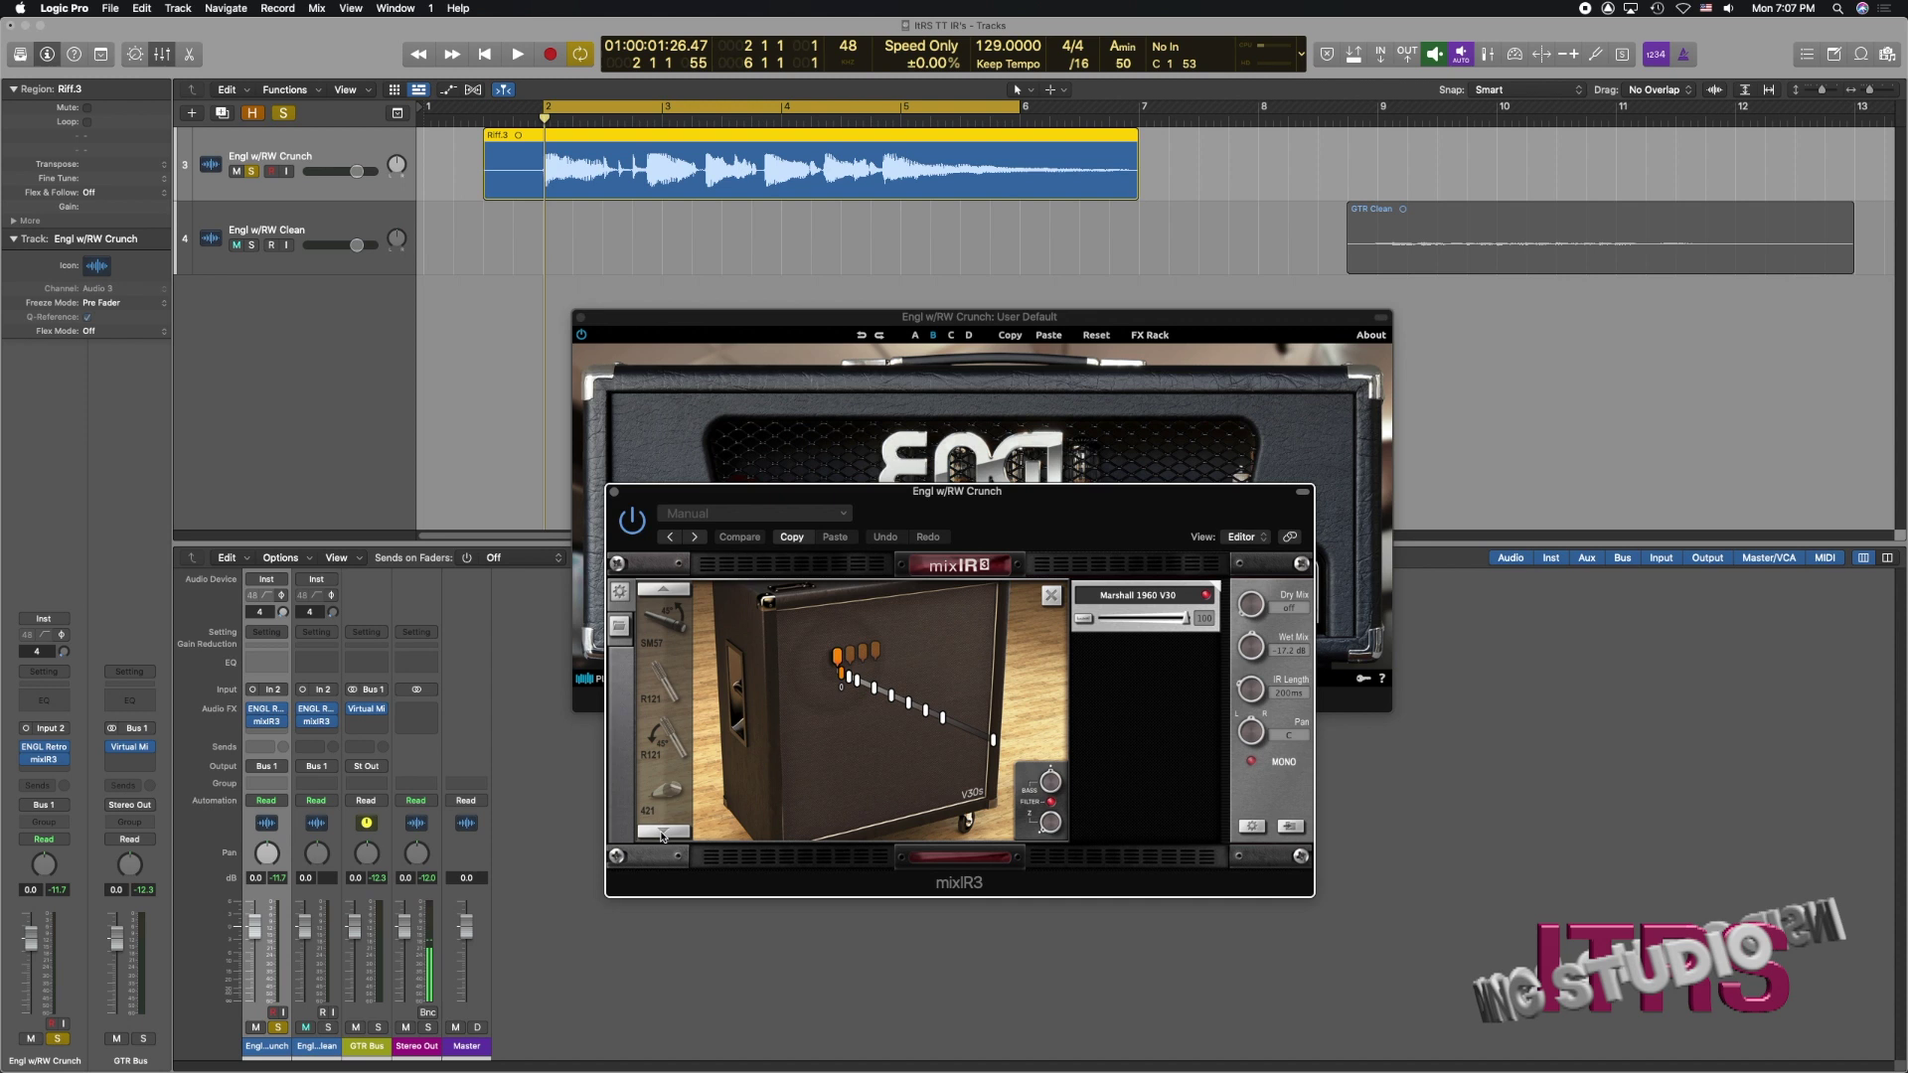
left_click(663, 833)
left_click(663, 833)
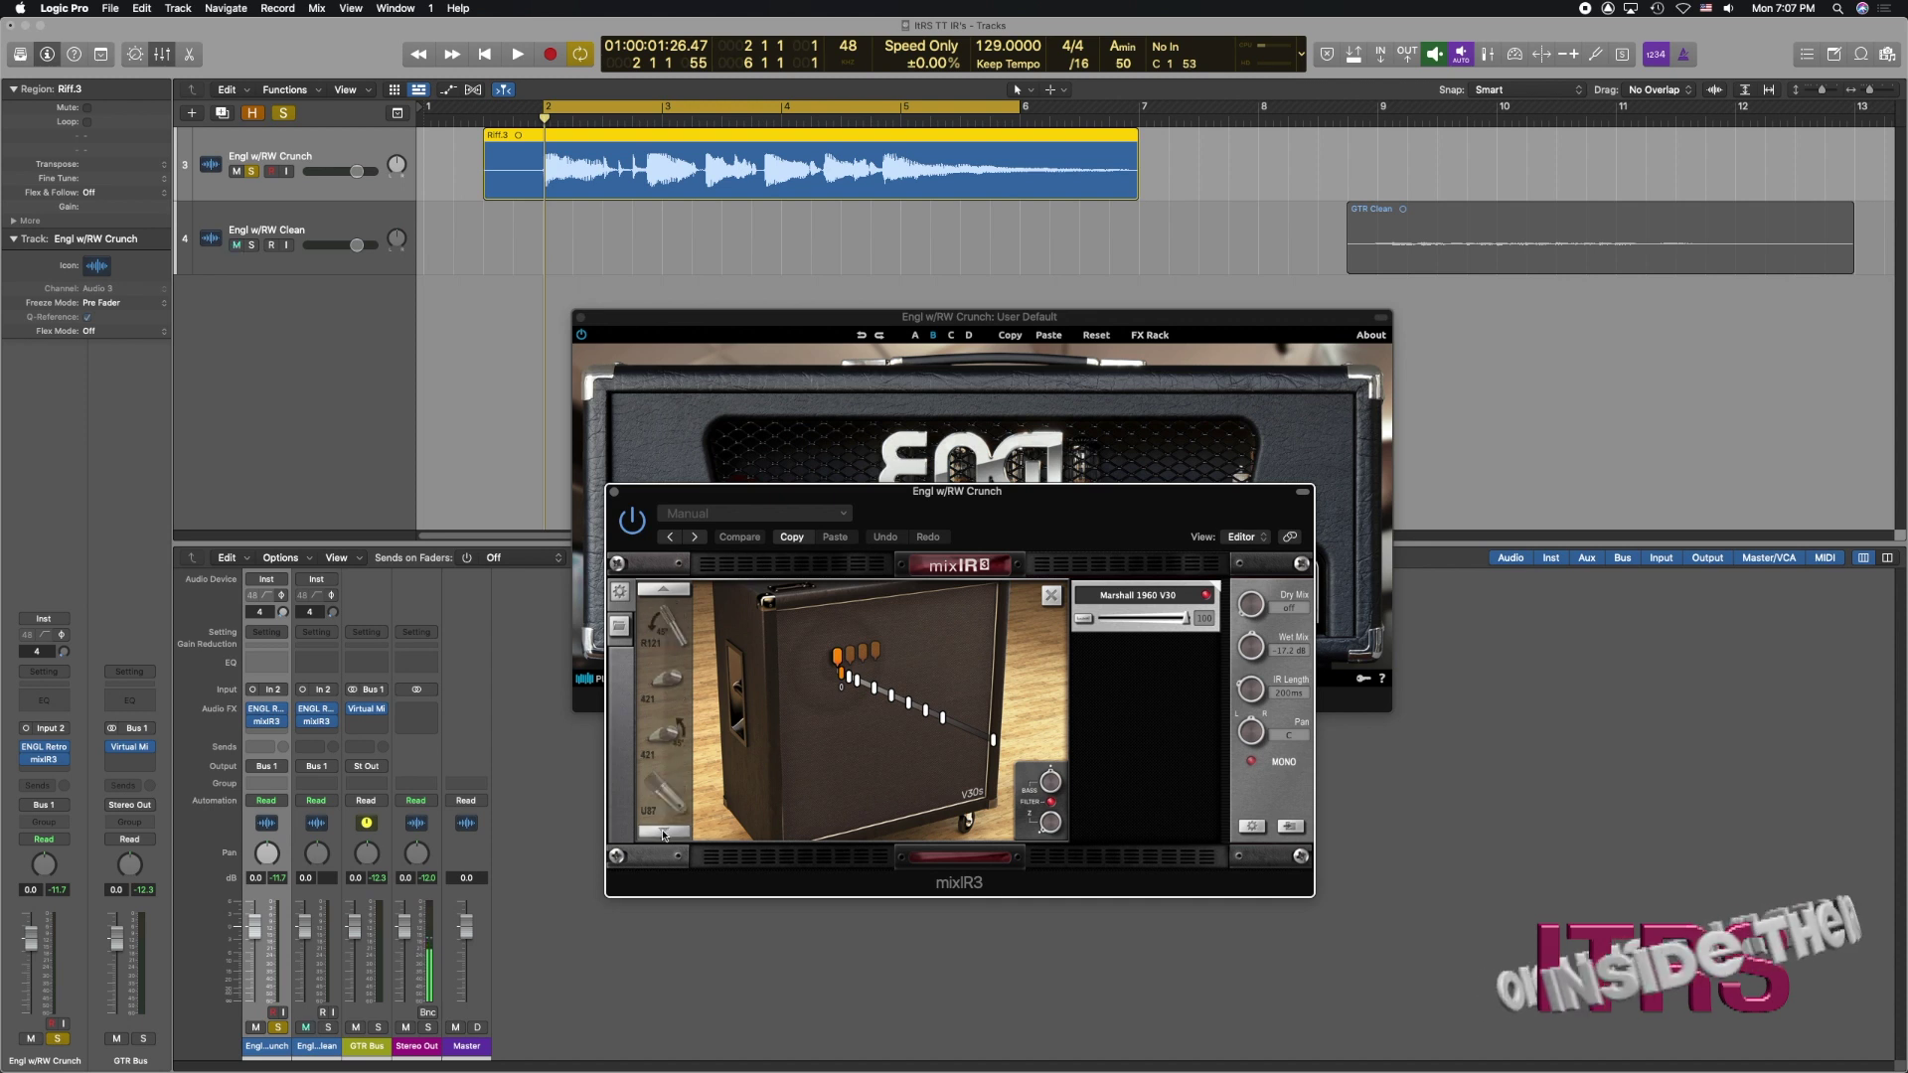
left_click(663, 833)
left_click(663, 833)
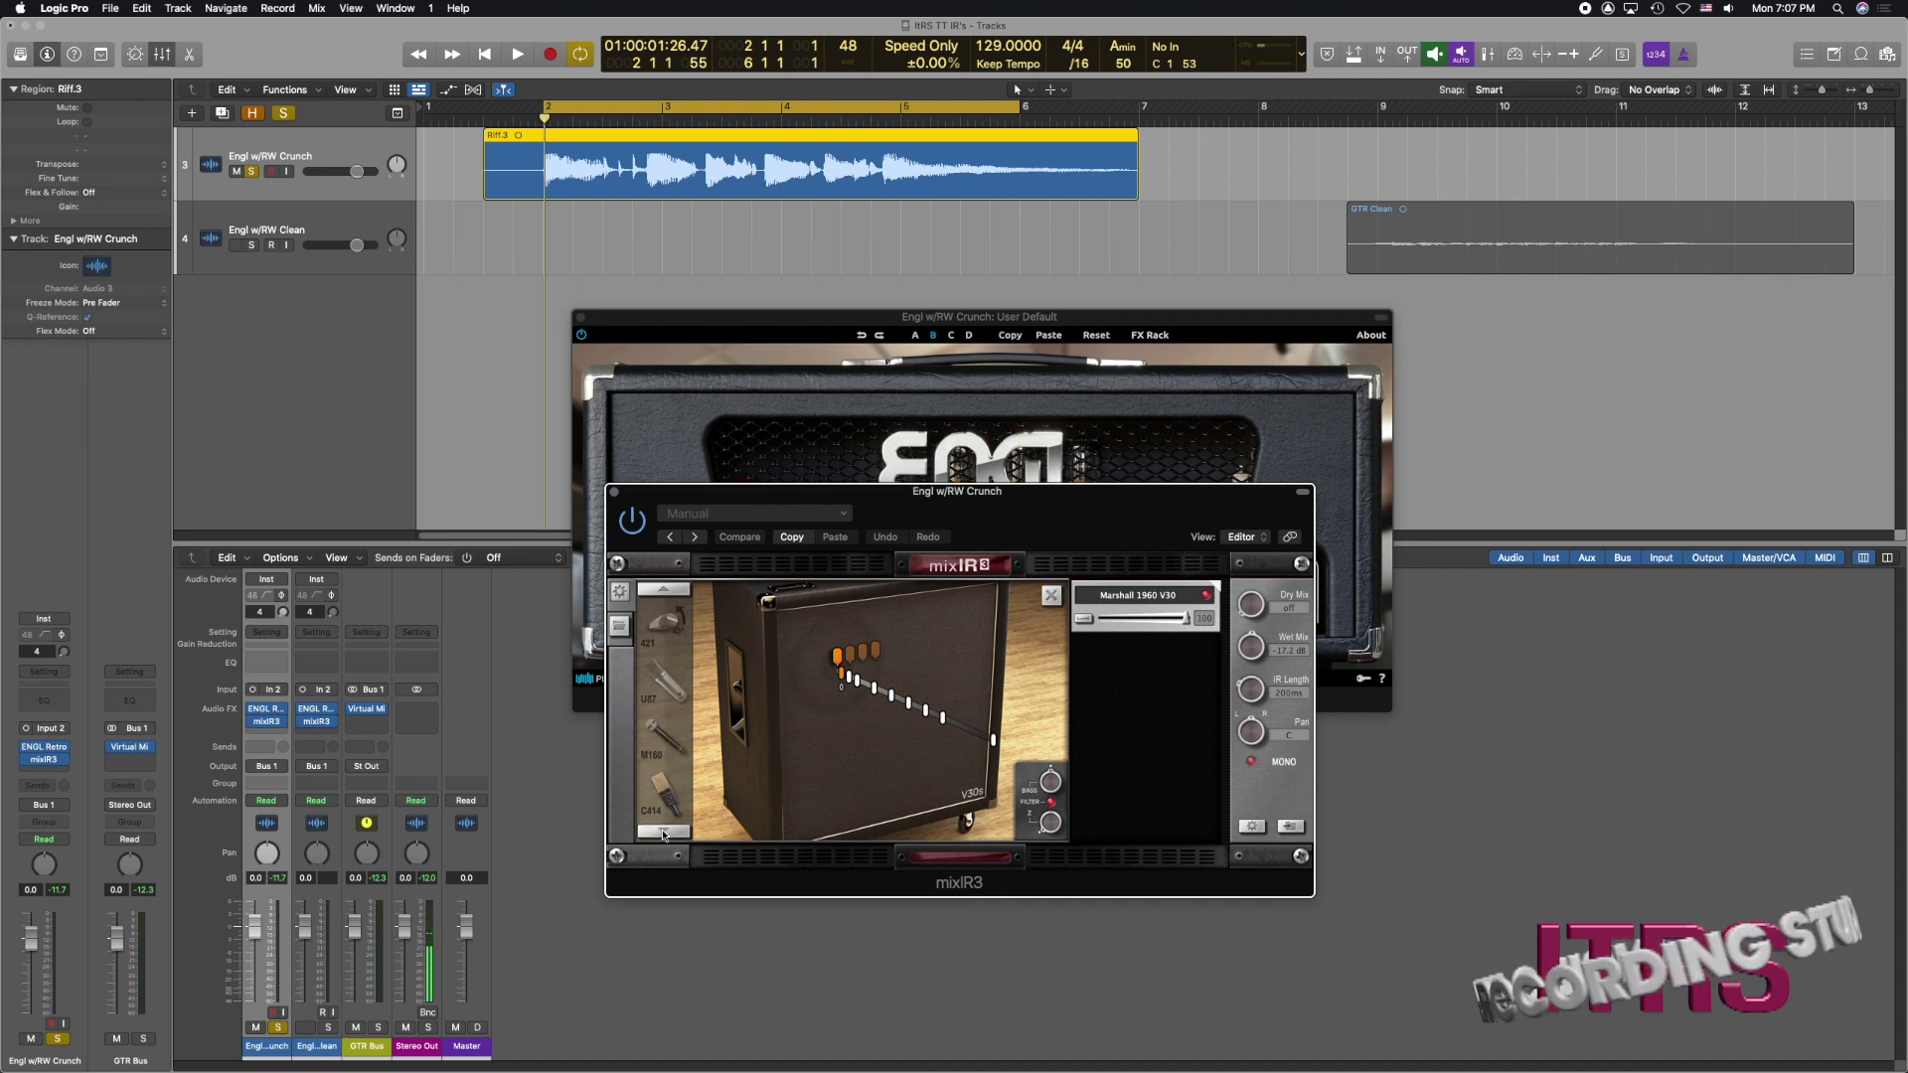
left_click(663, 833)
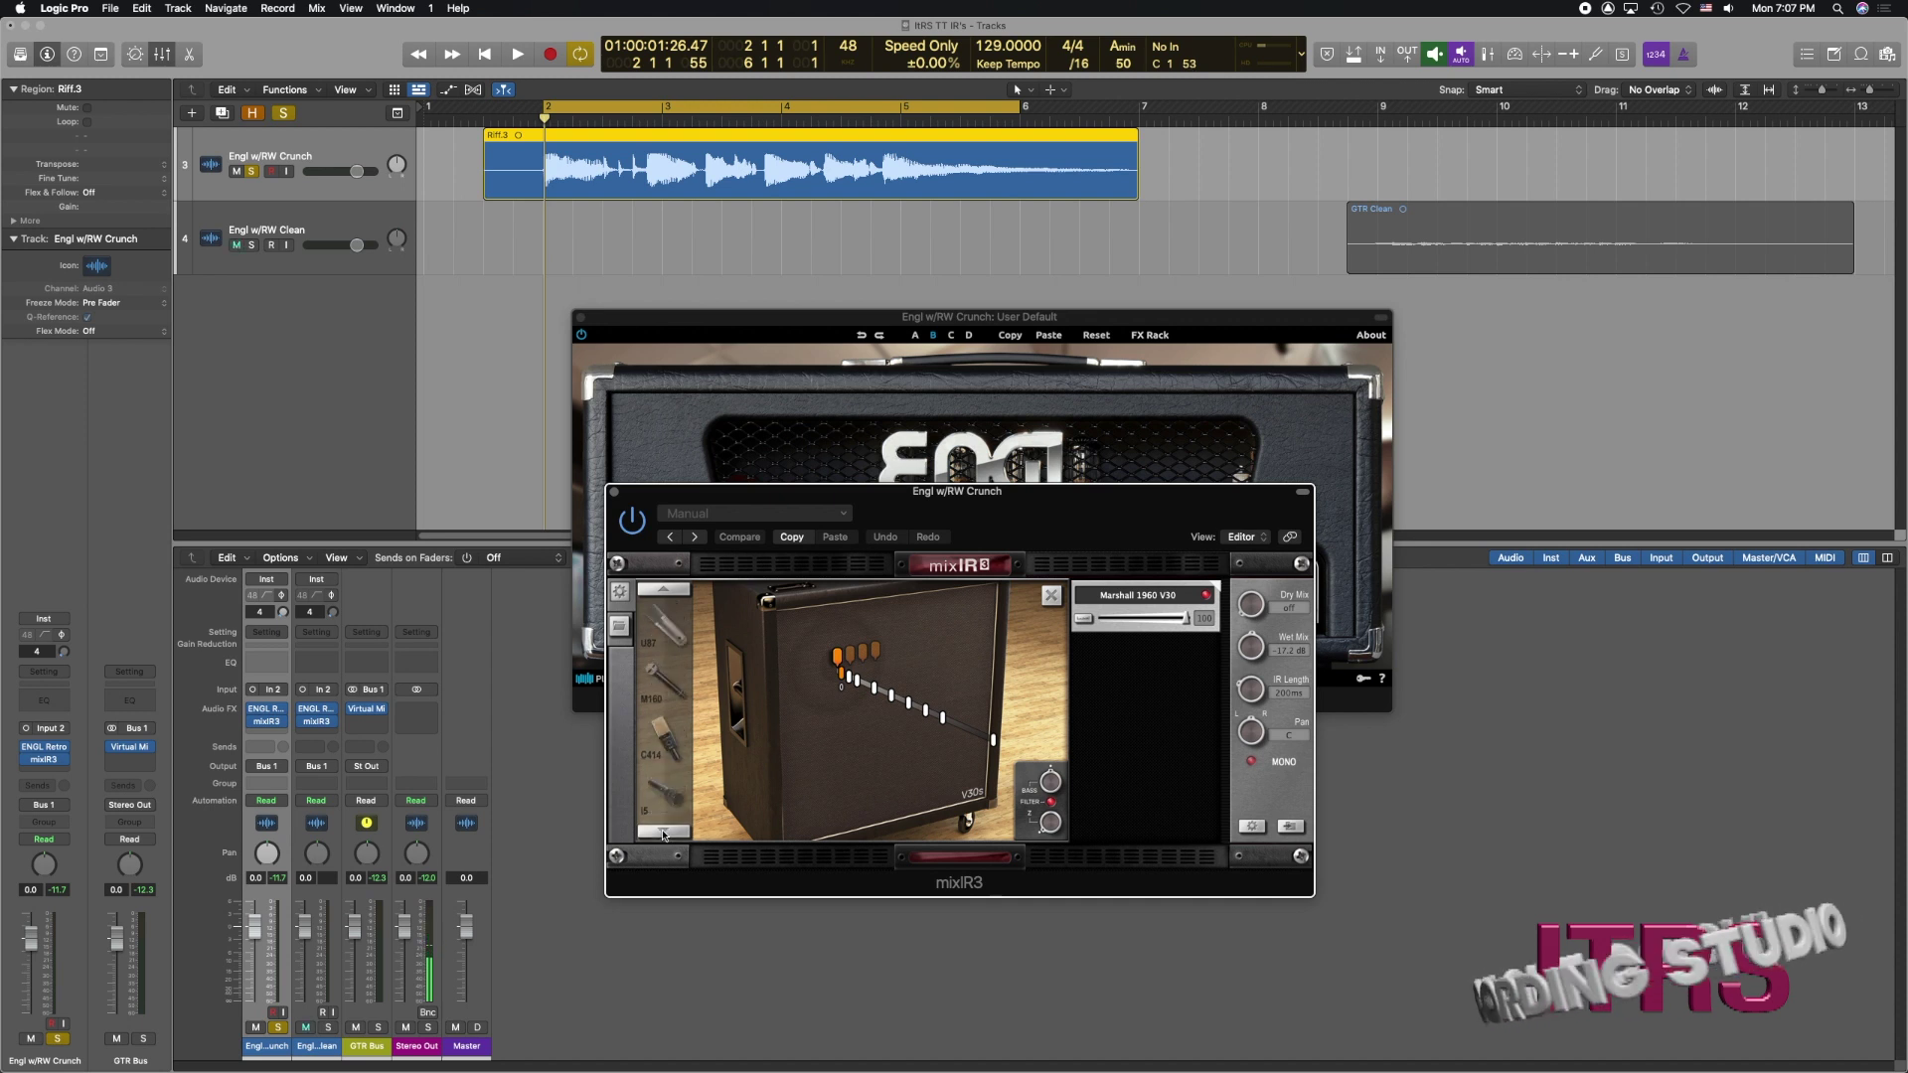
left_click(665, 592)
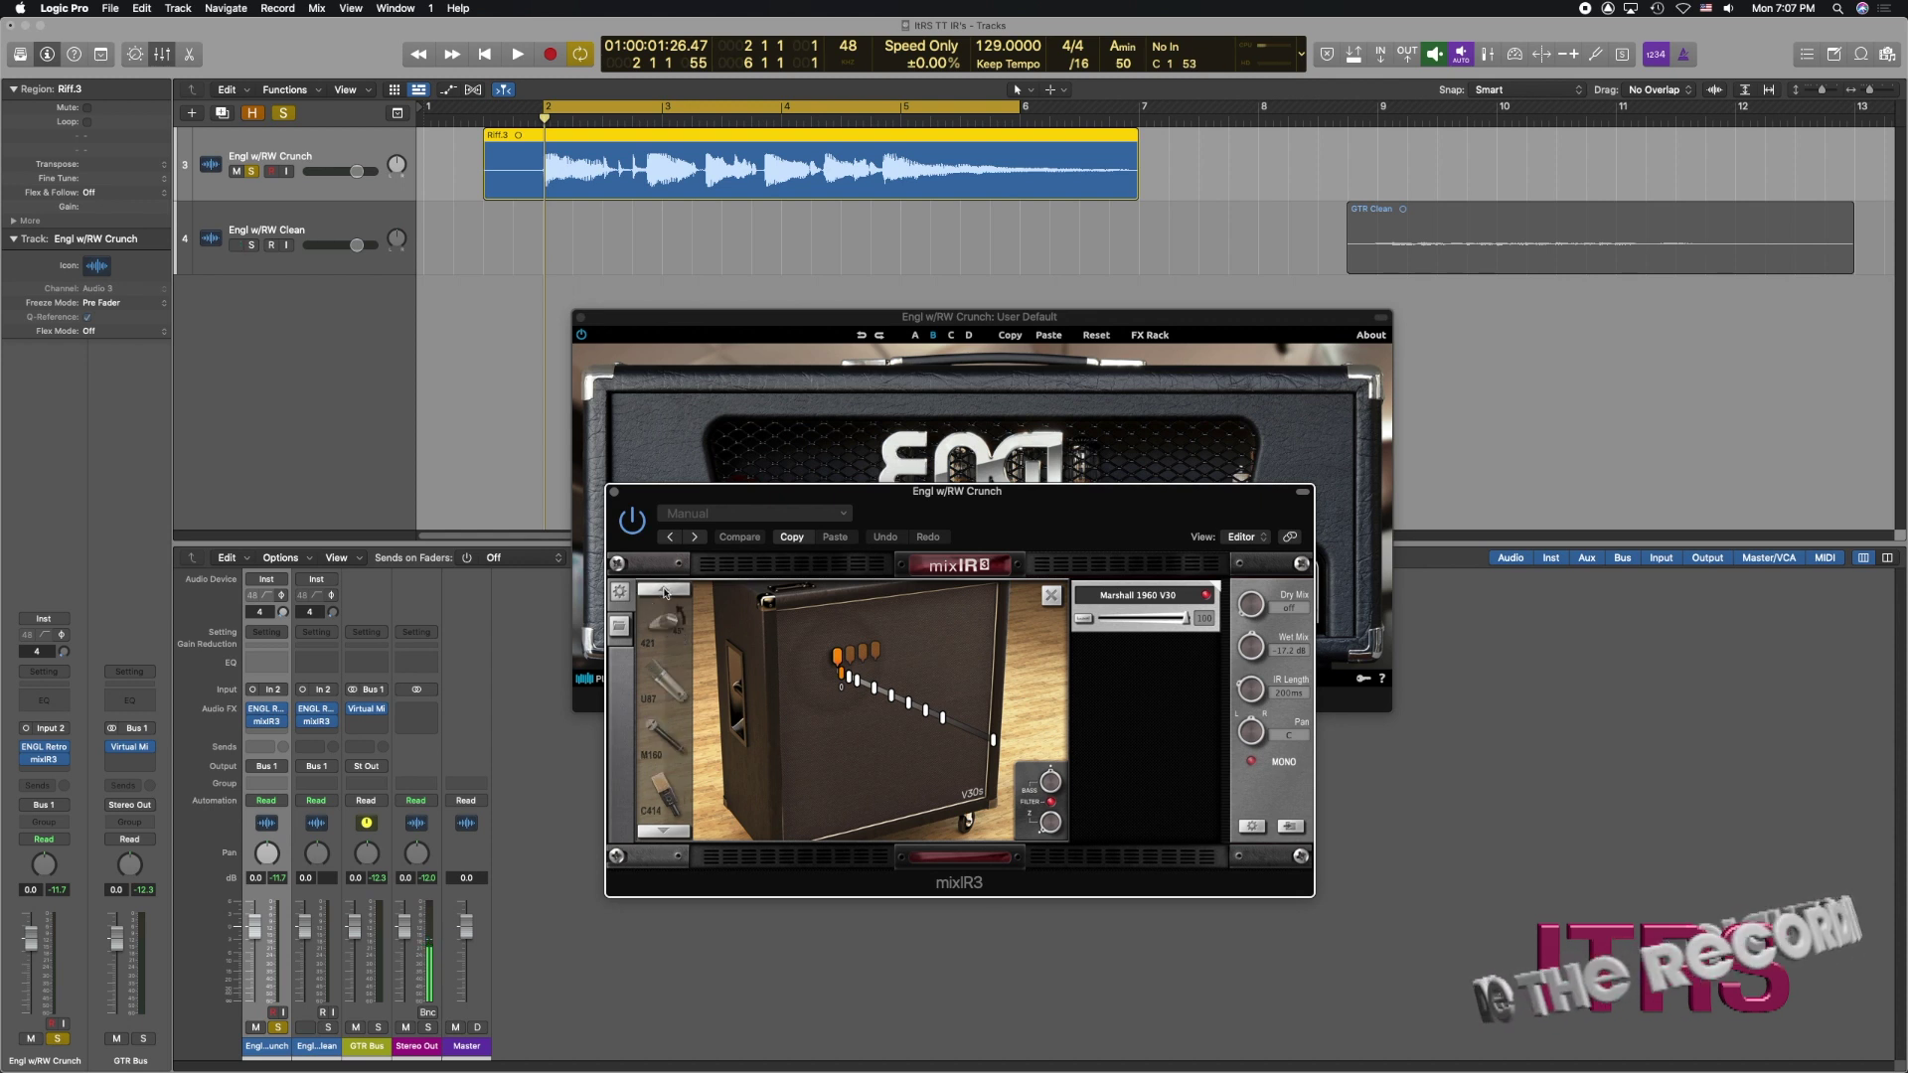
left_click(665, 592)
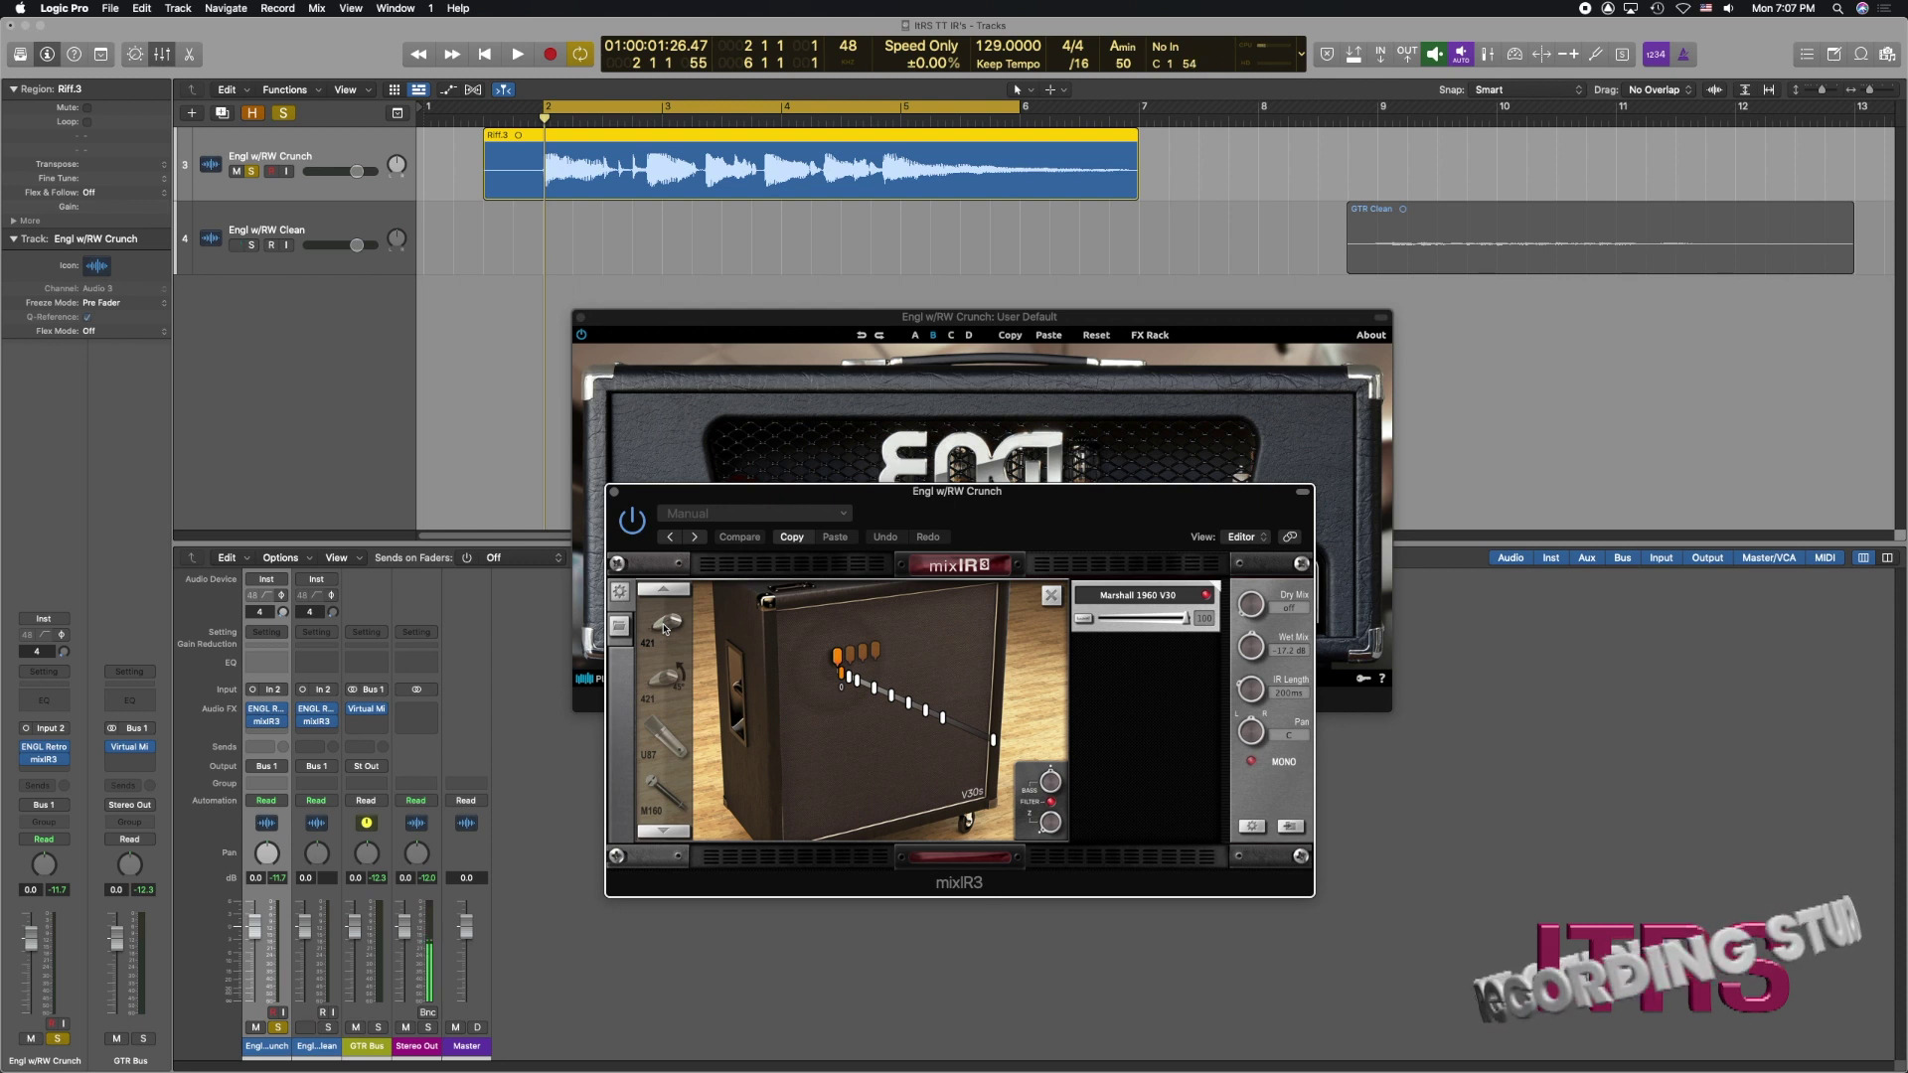
left_click(665, 628)
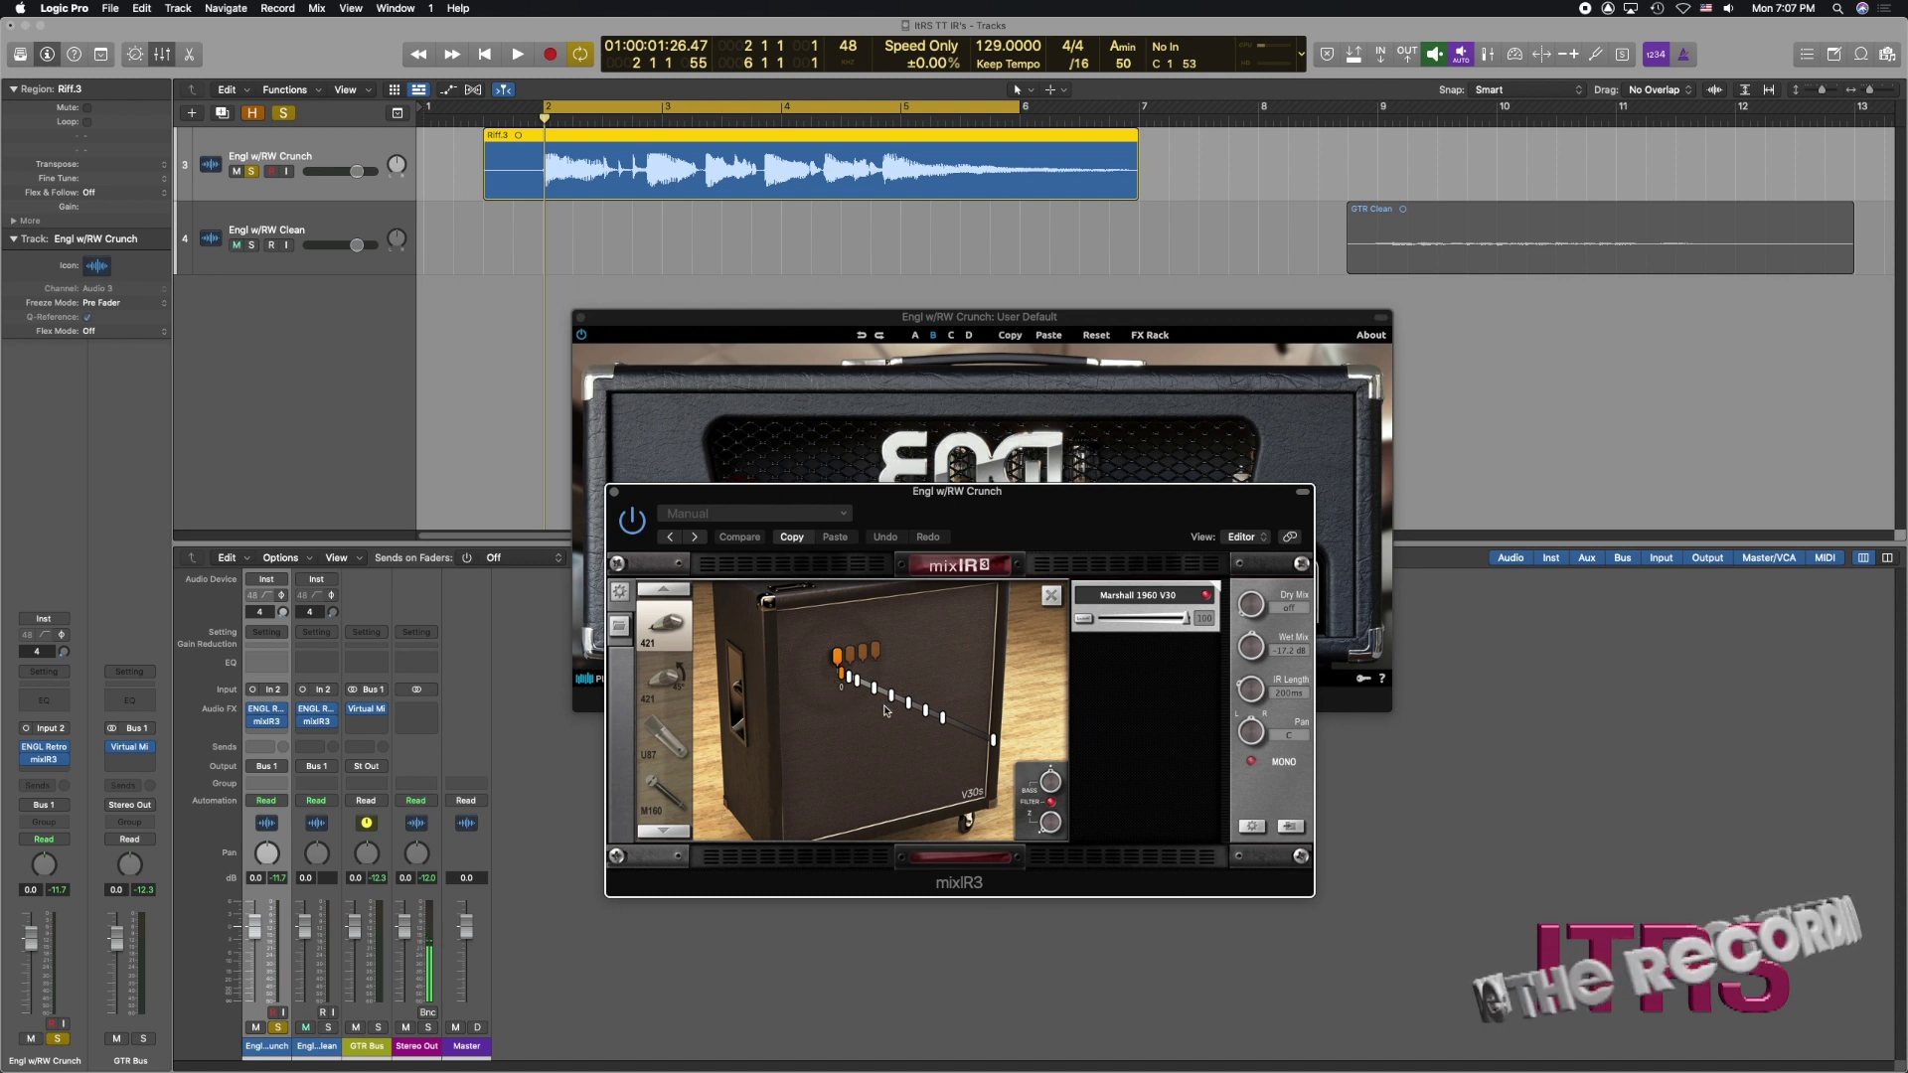
left_click(853, 661)
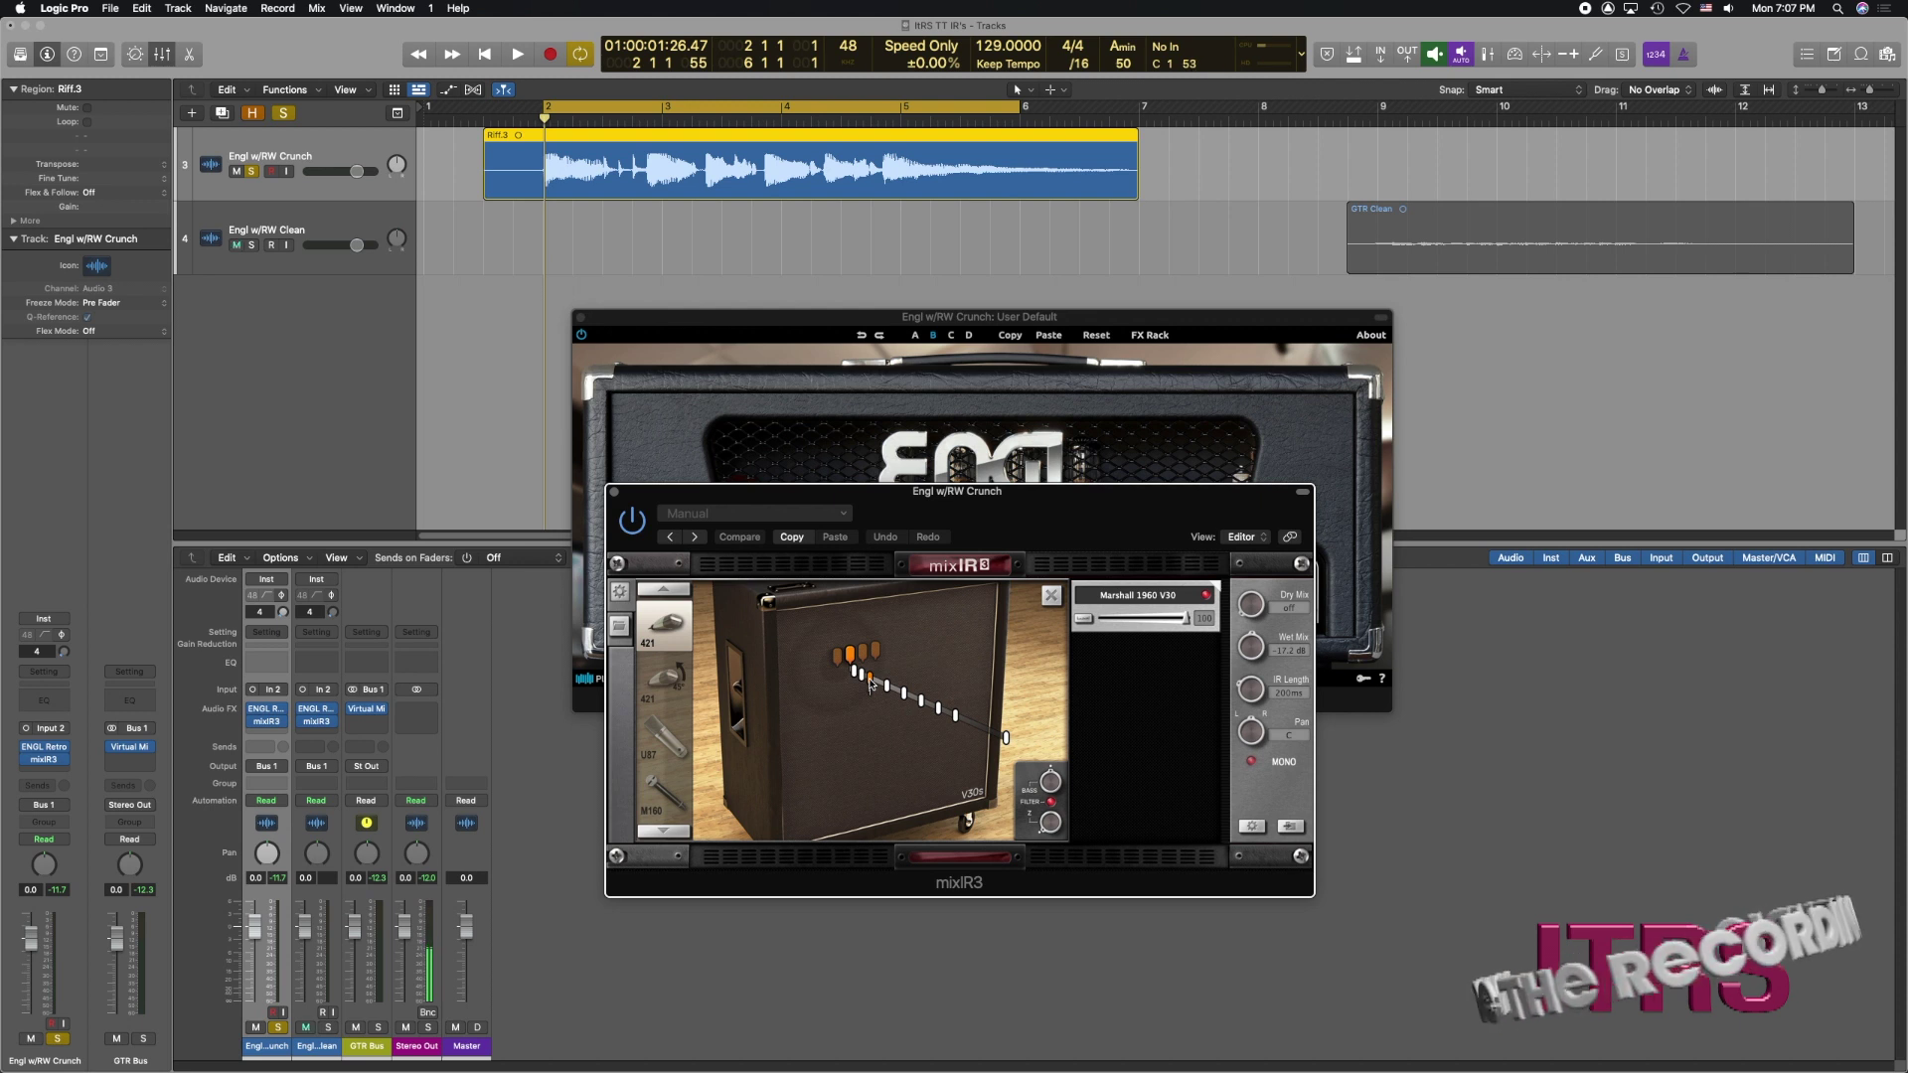
key("space")
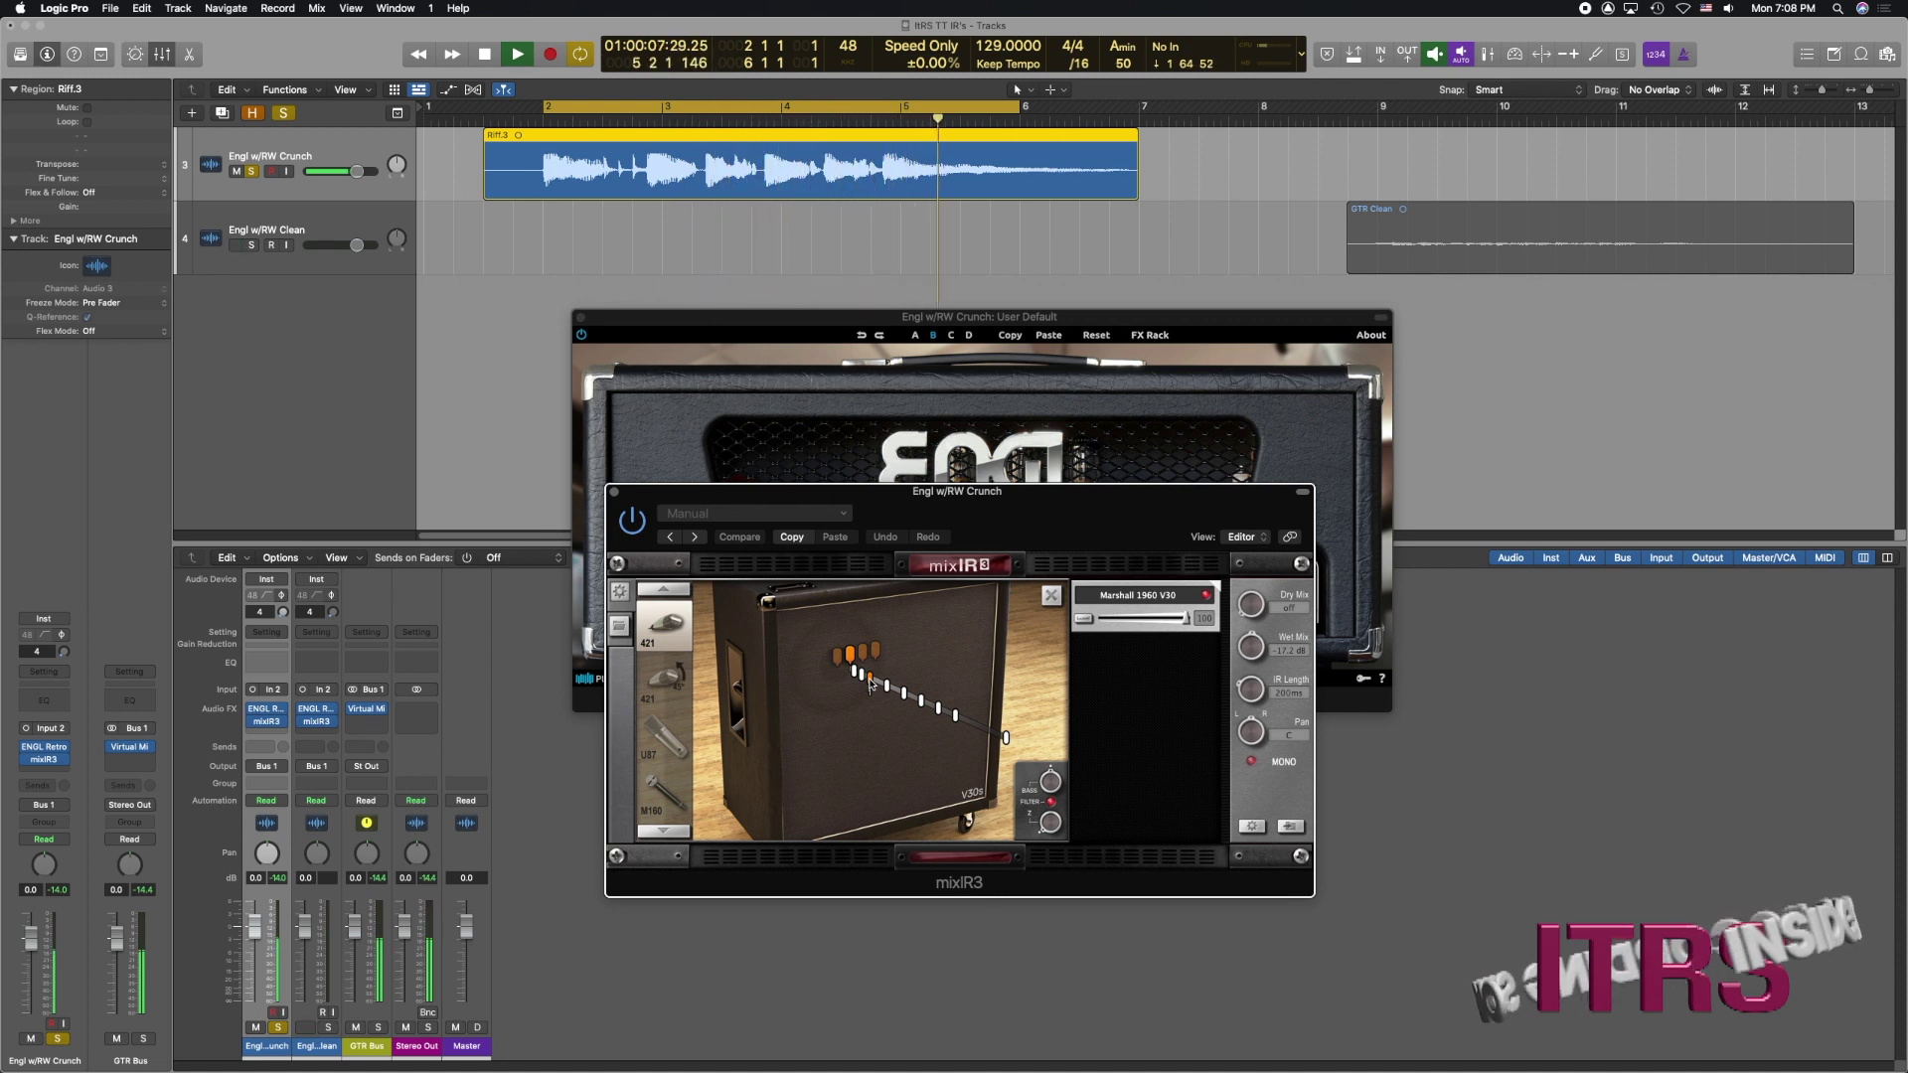
key("space")
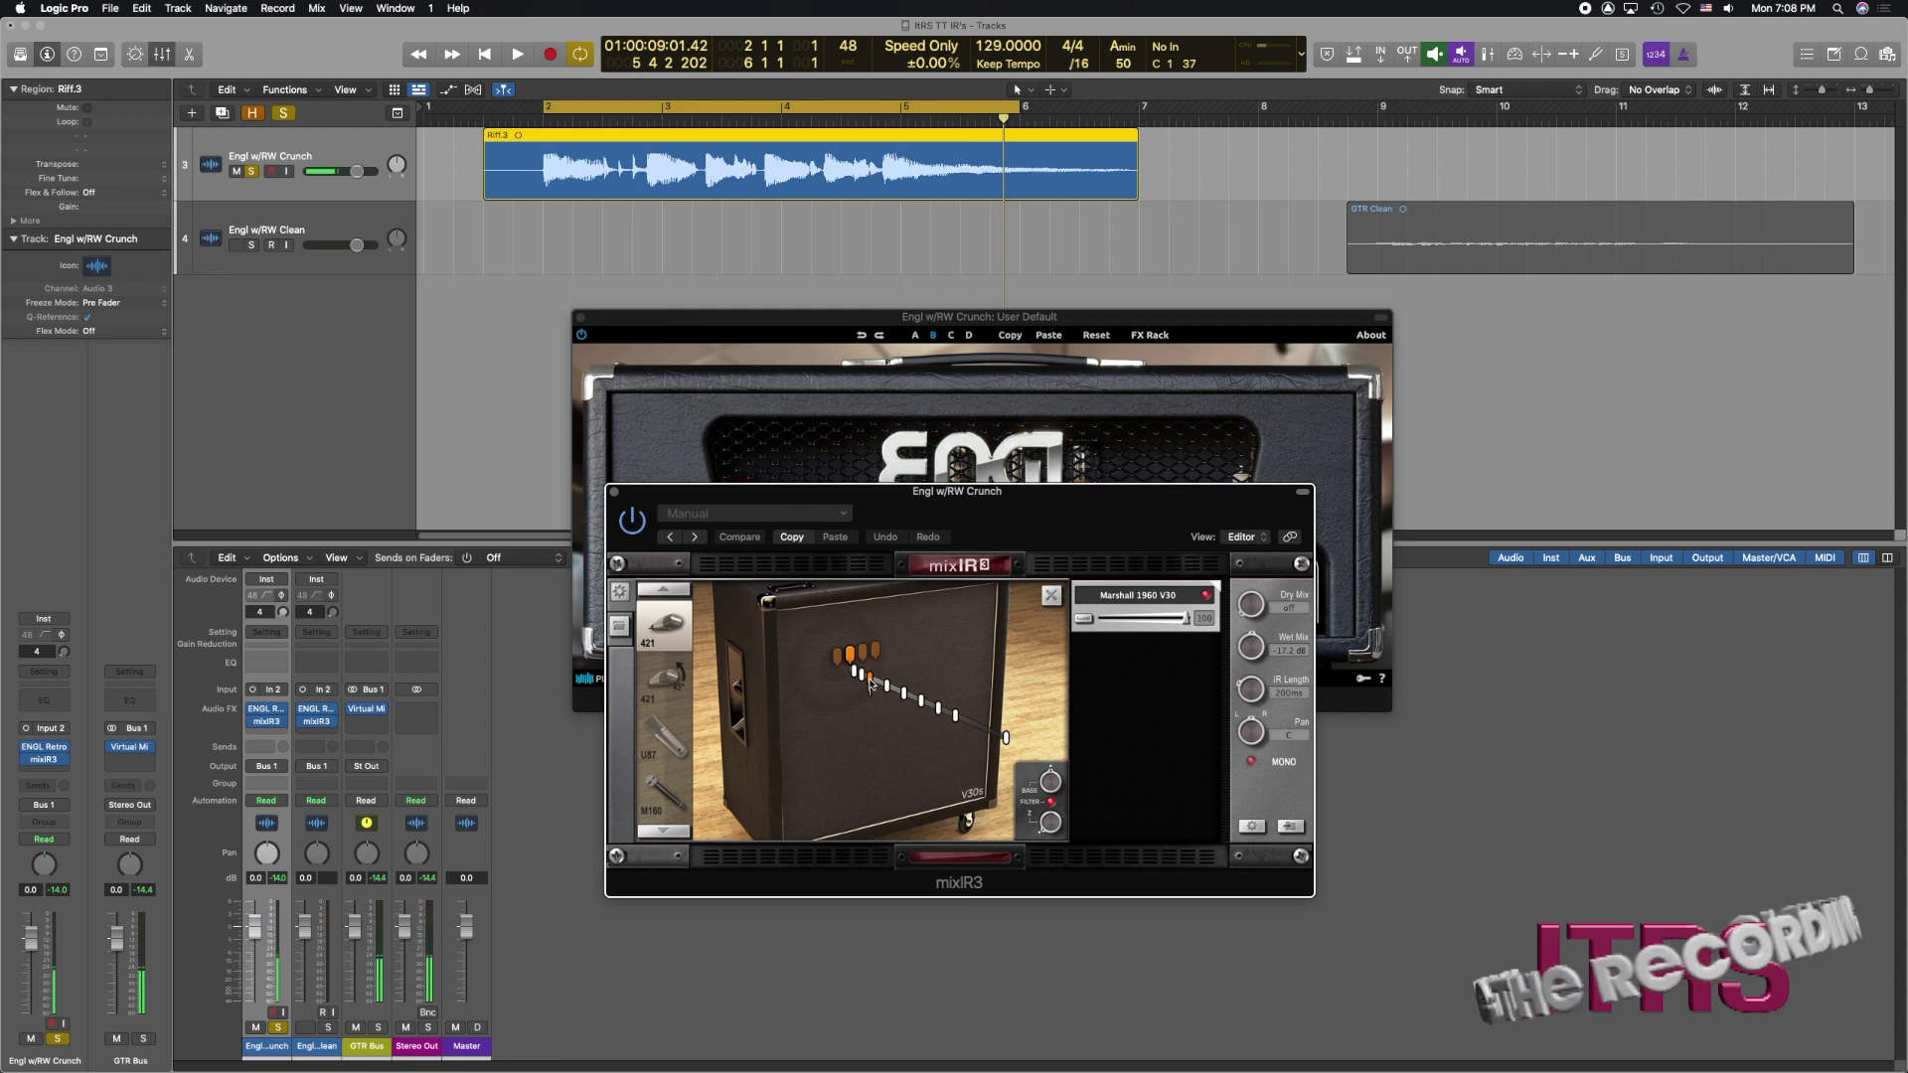
key("Return")
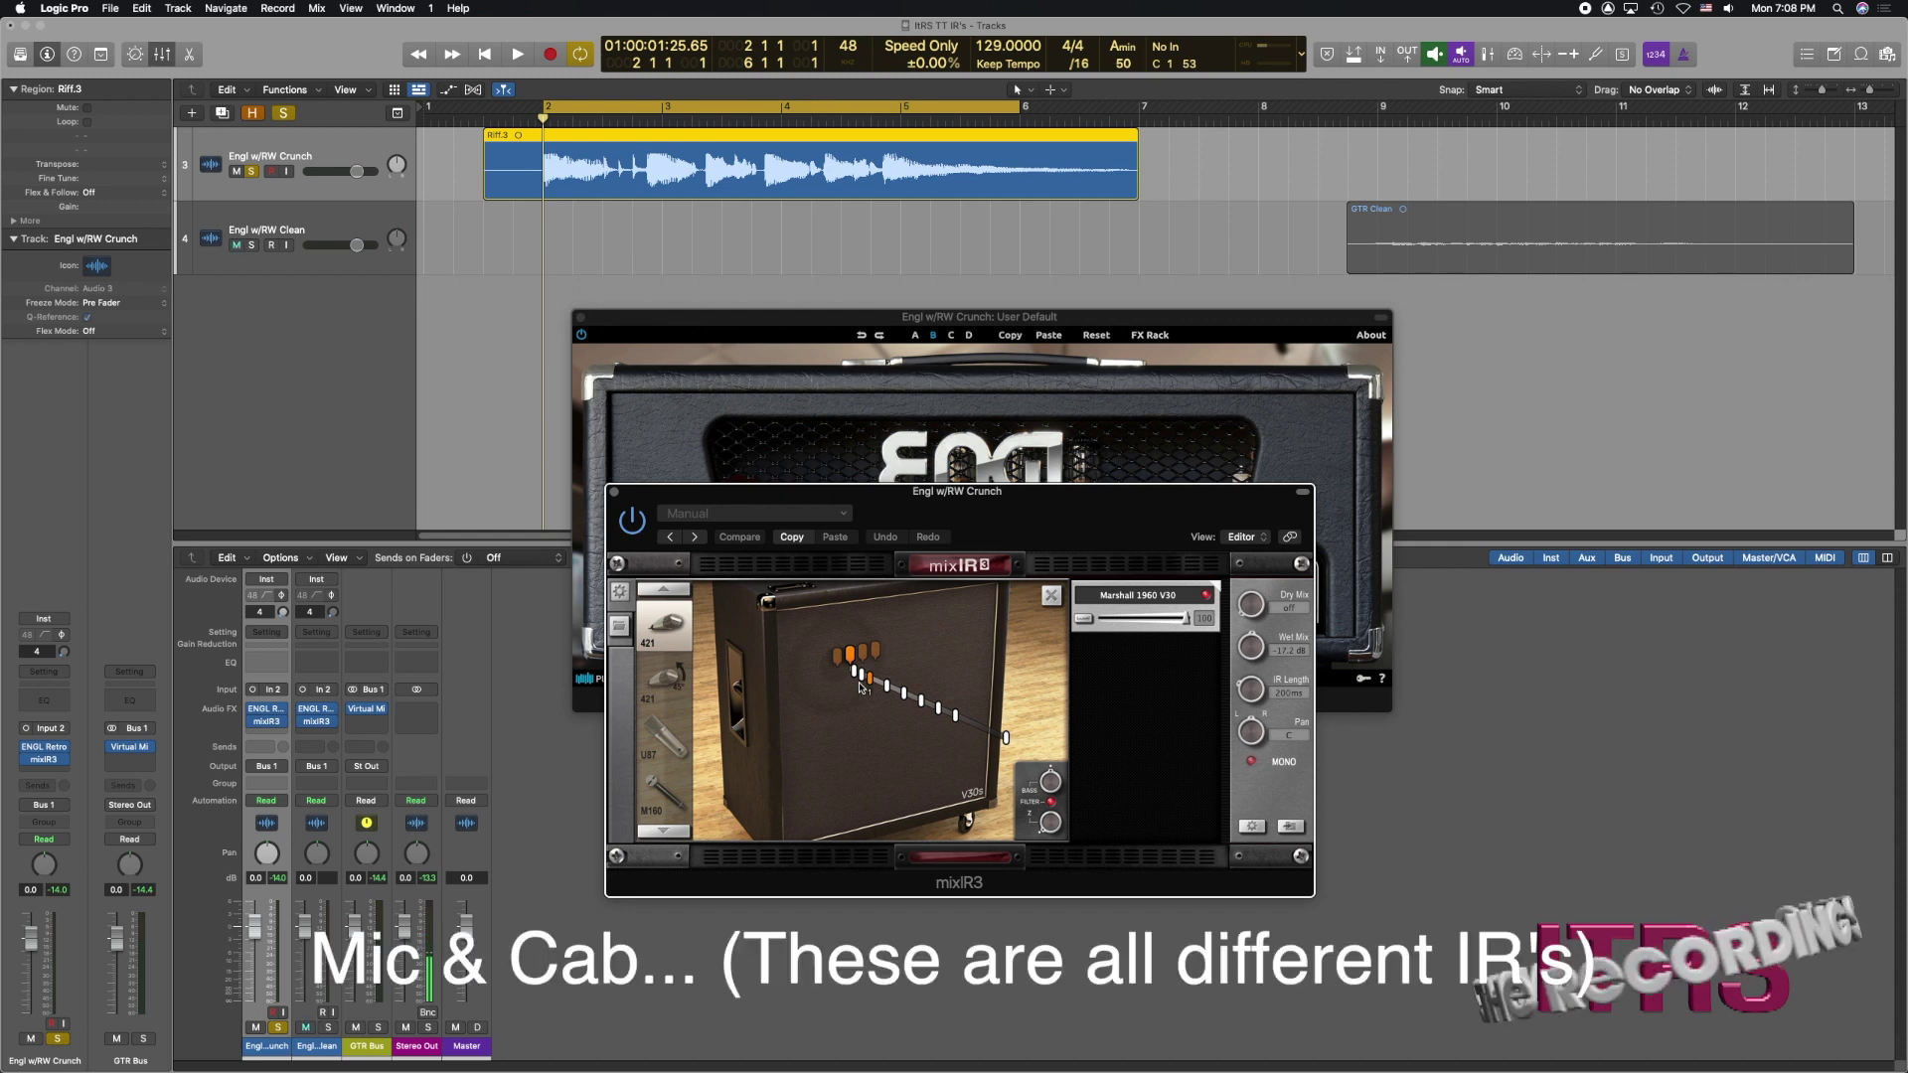
Step: Play the riff, audition five 421 mic positions on the Marshall 1960 V30 speaker, then stop
key("space")
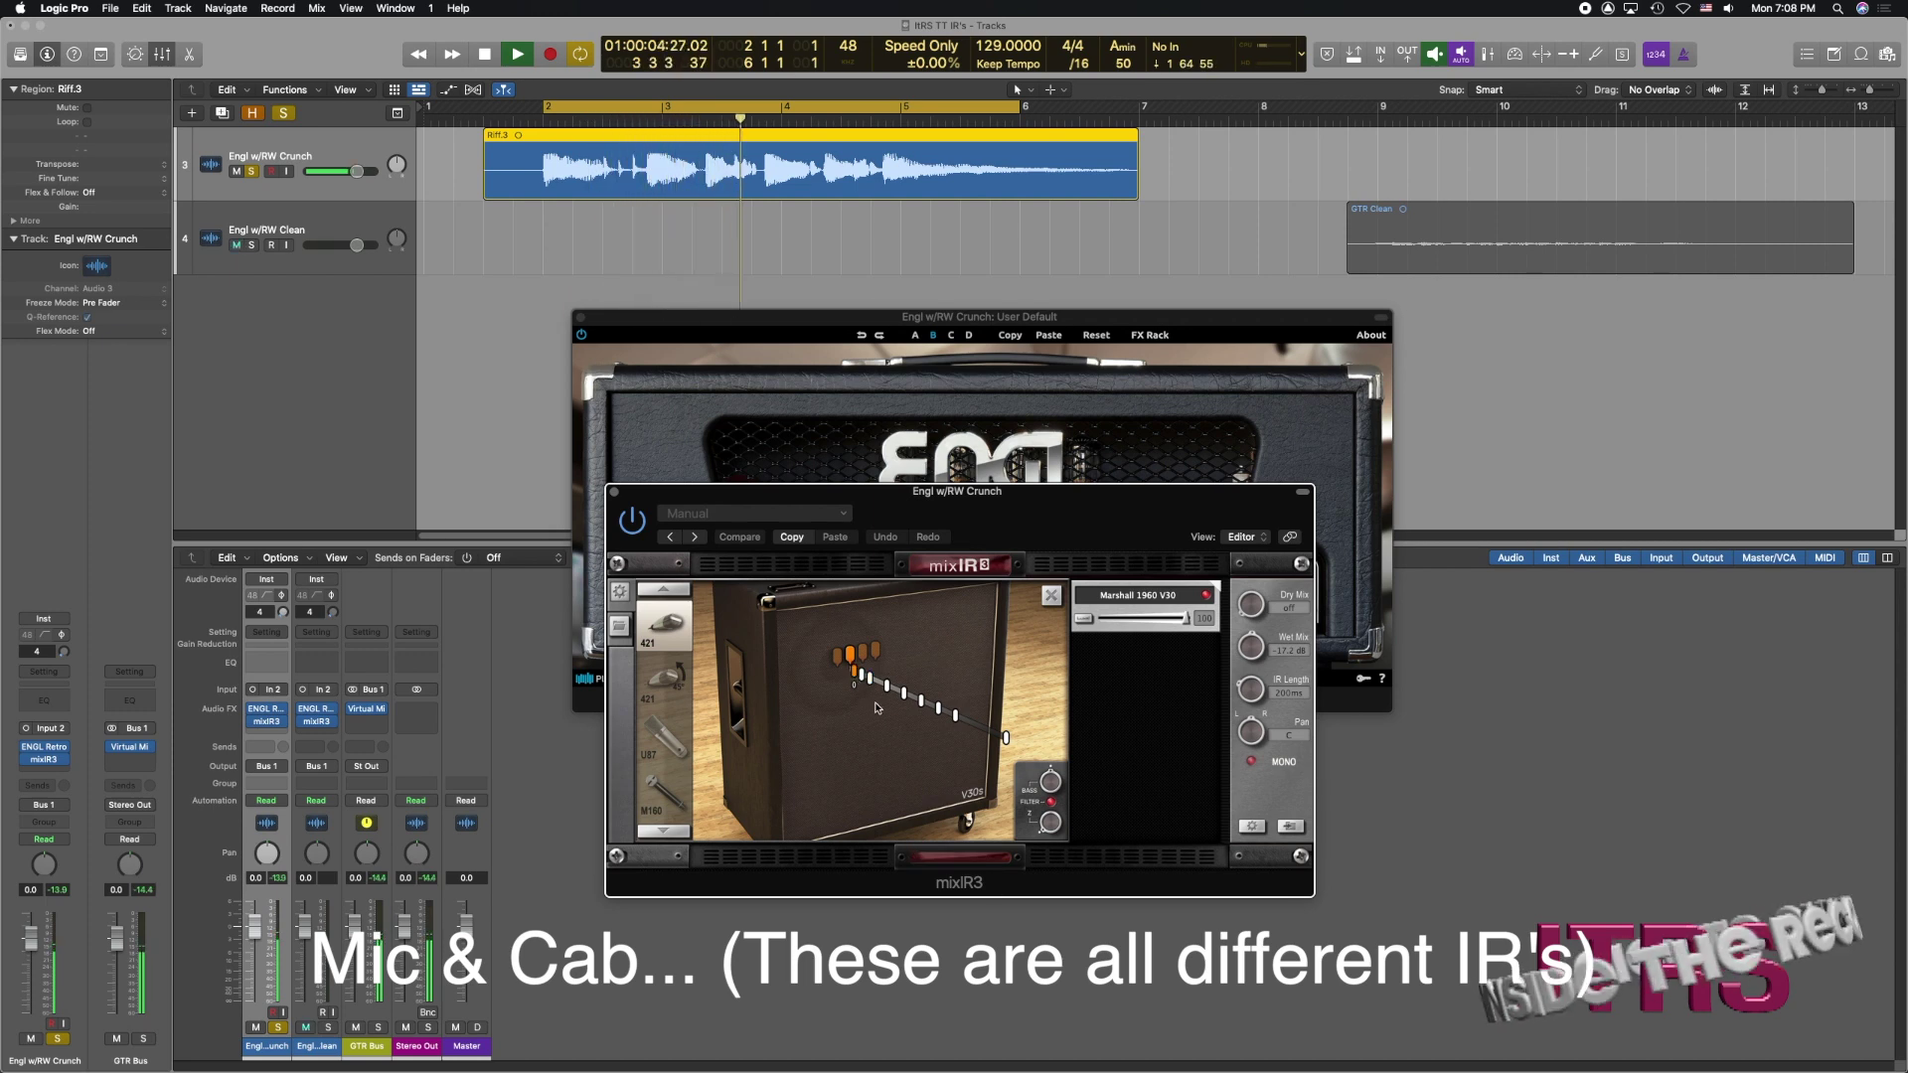
left_click(904, 695)
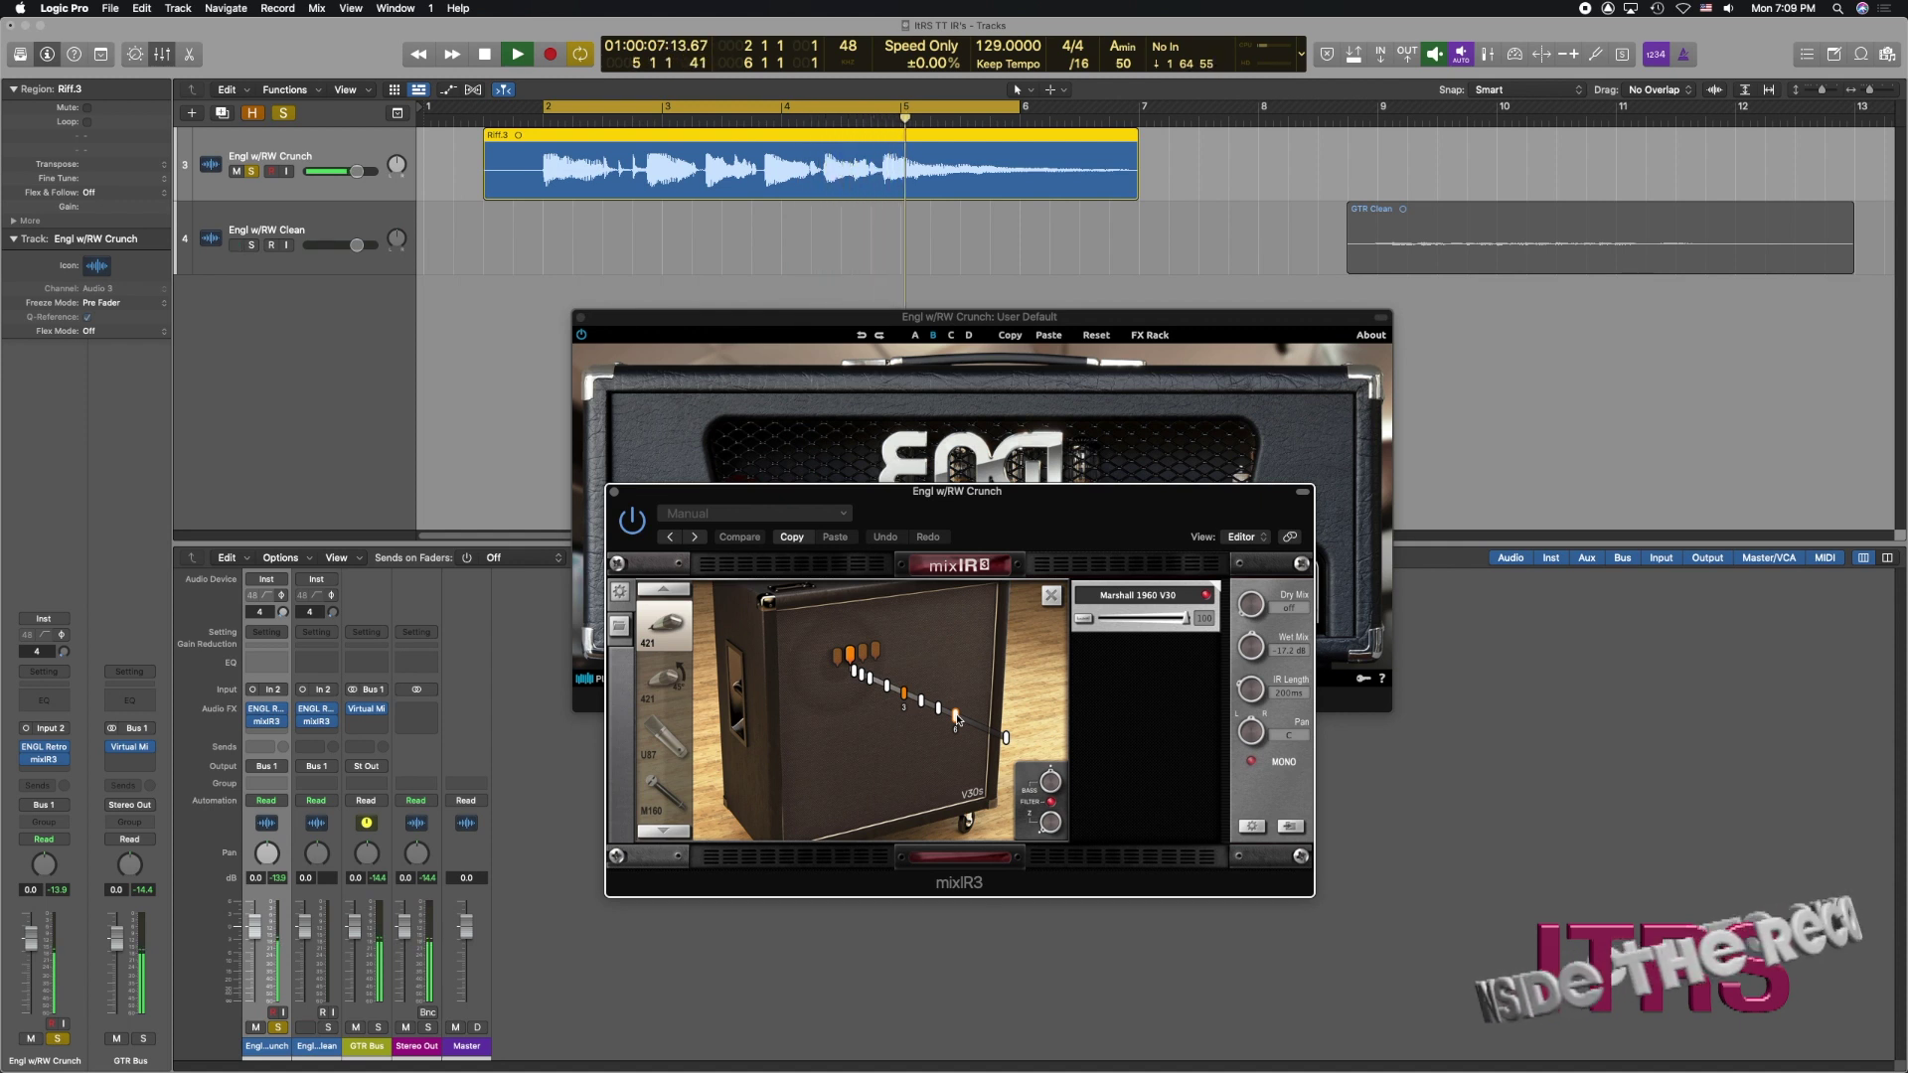
left_click(957, 717)
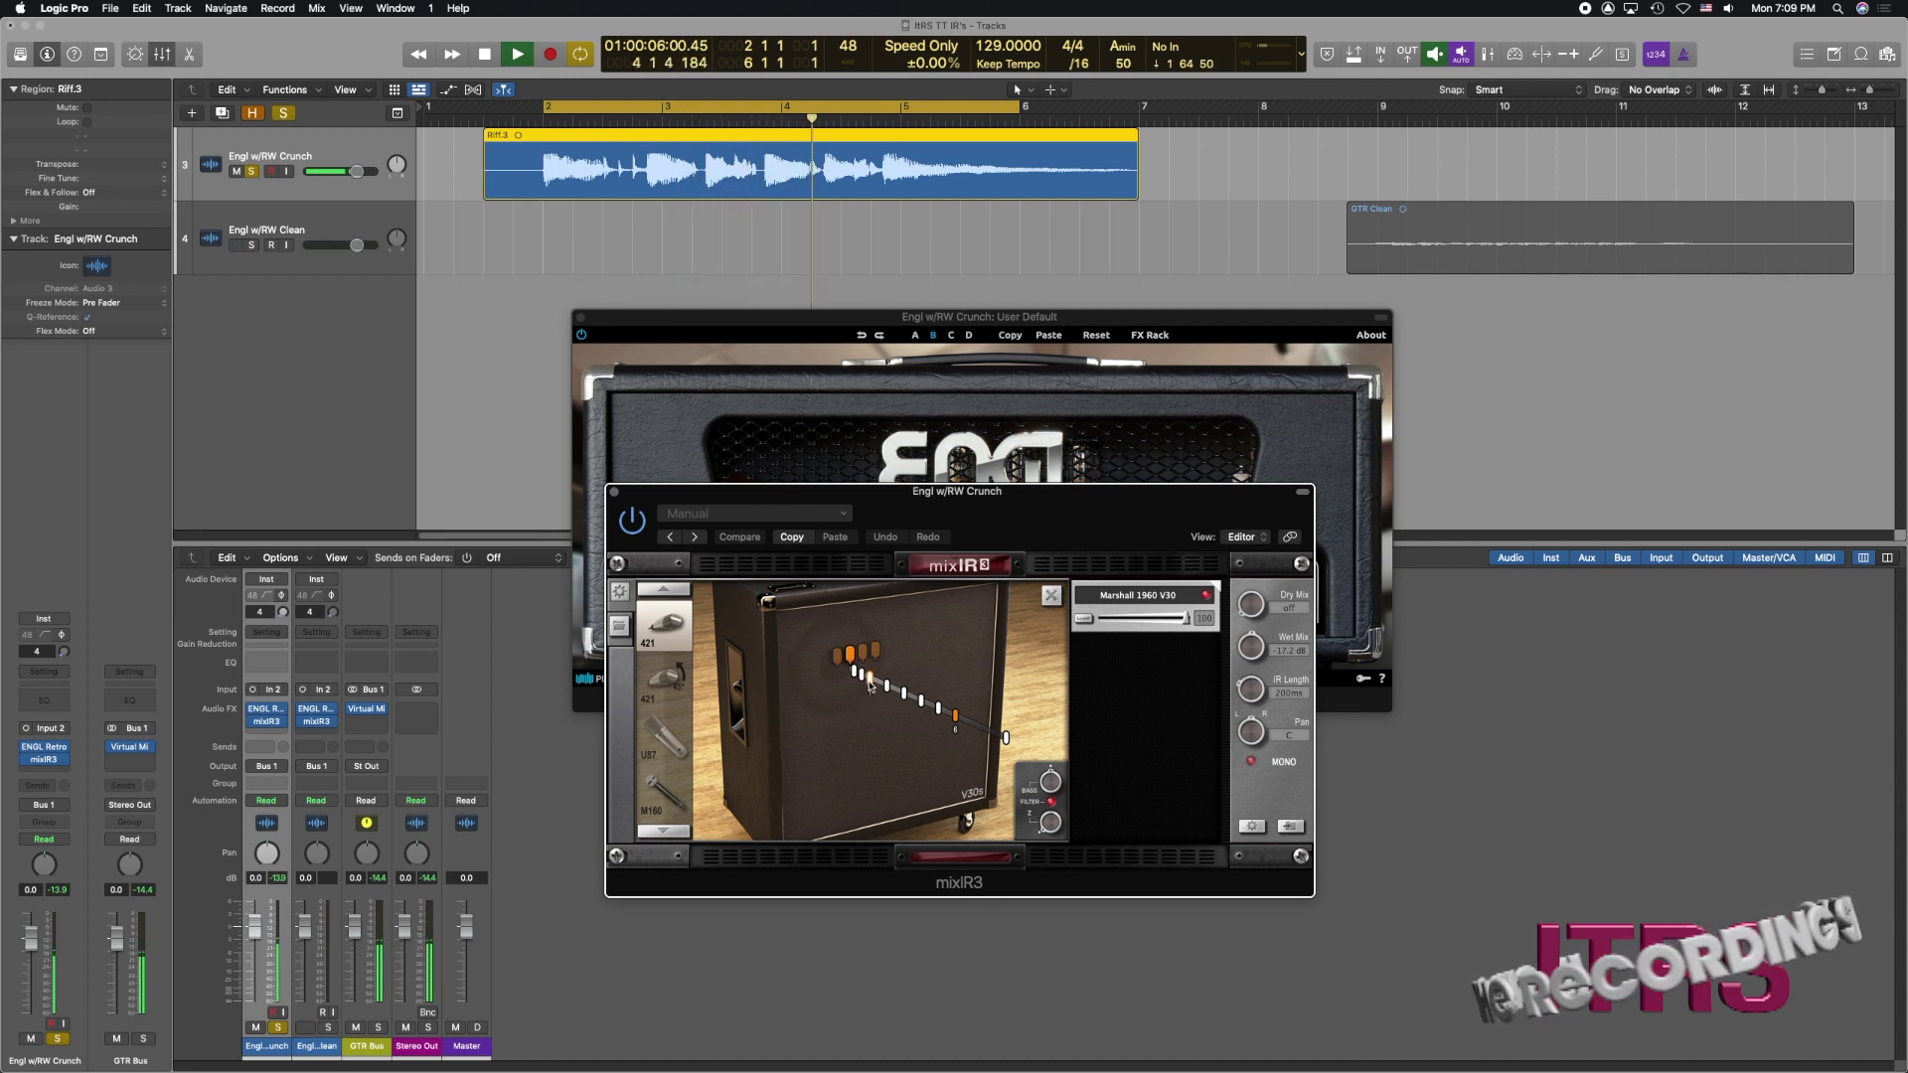
left_click(870, 682)
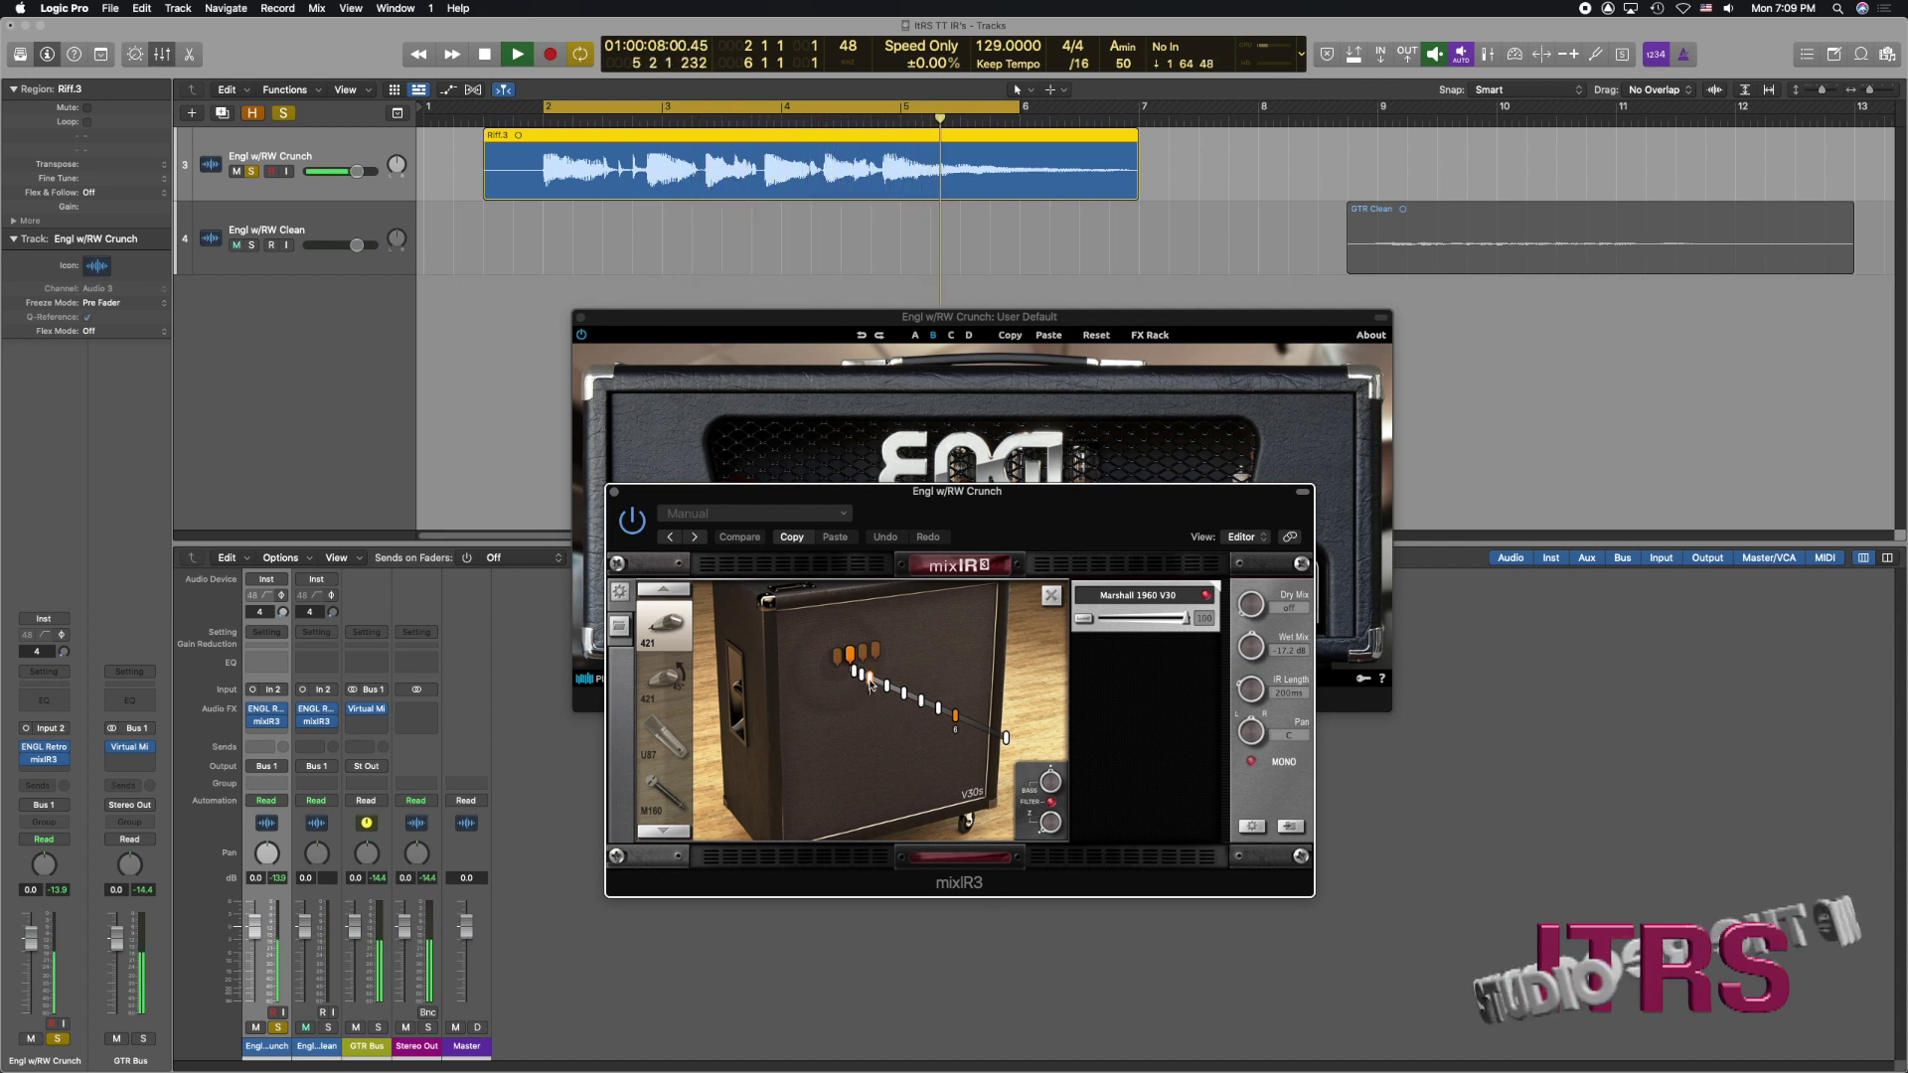
left_click(852, 666)
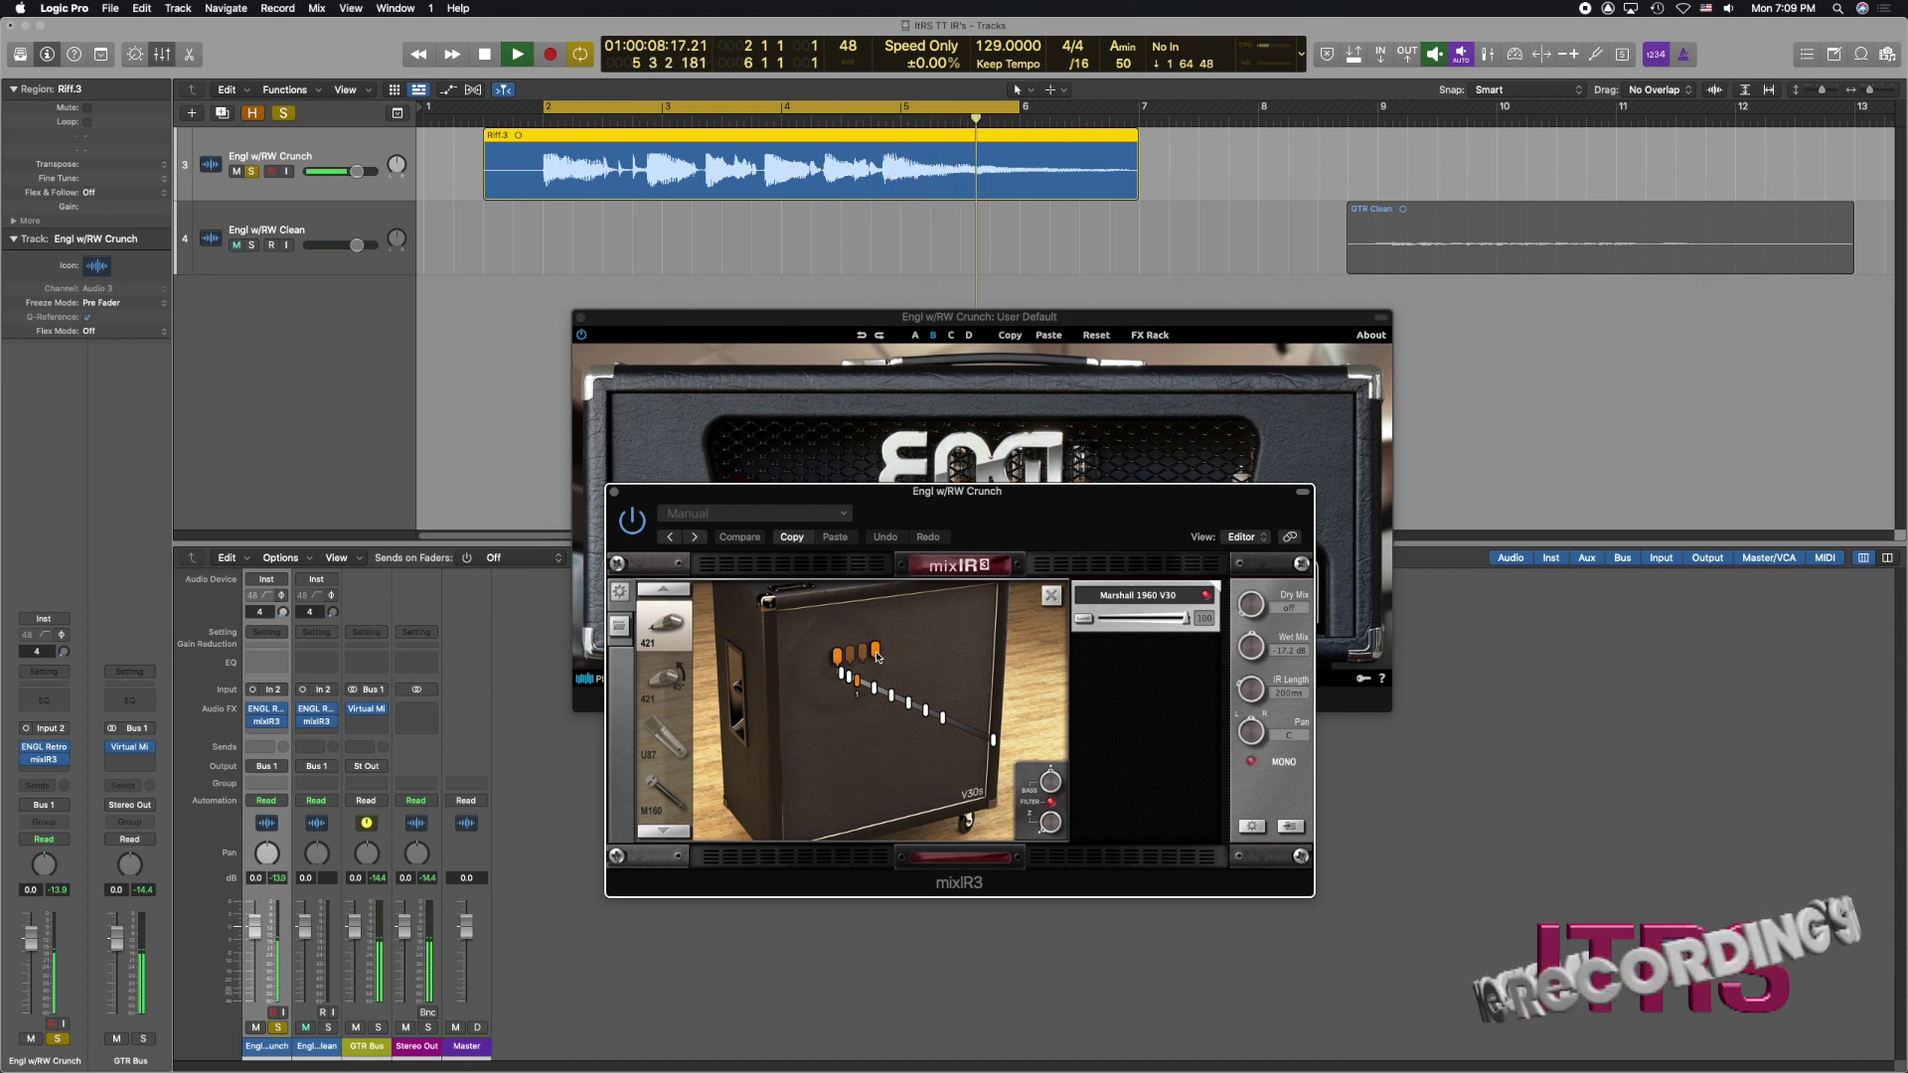
left_click(877, 654)
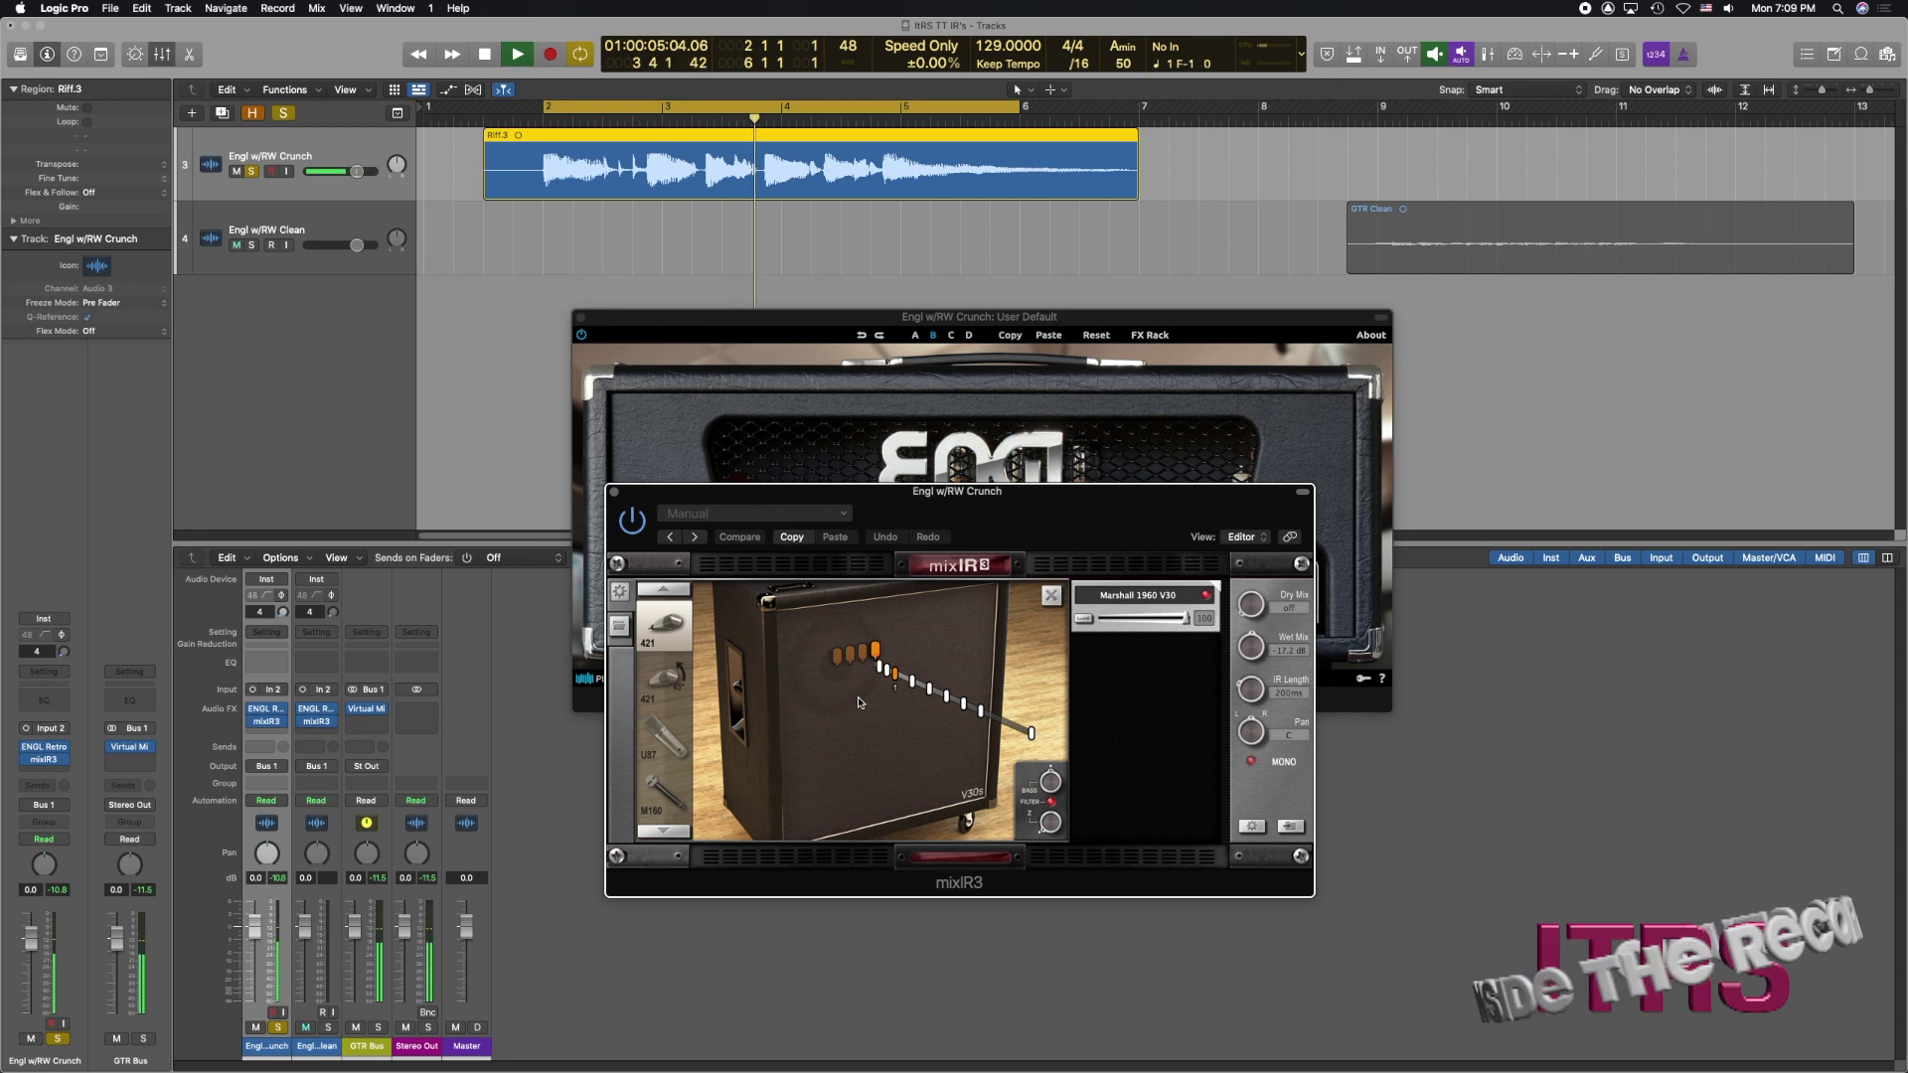
key("space")
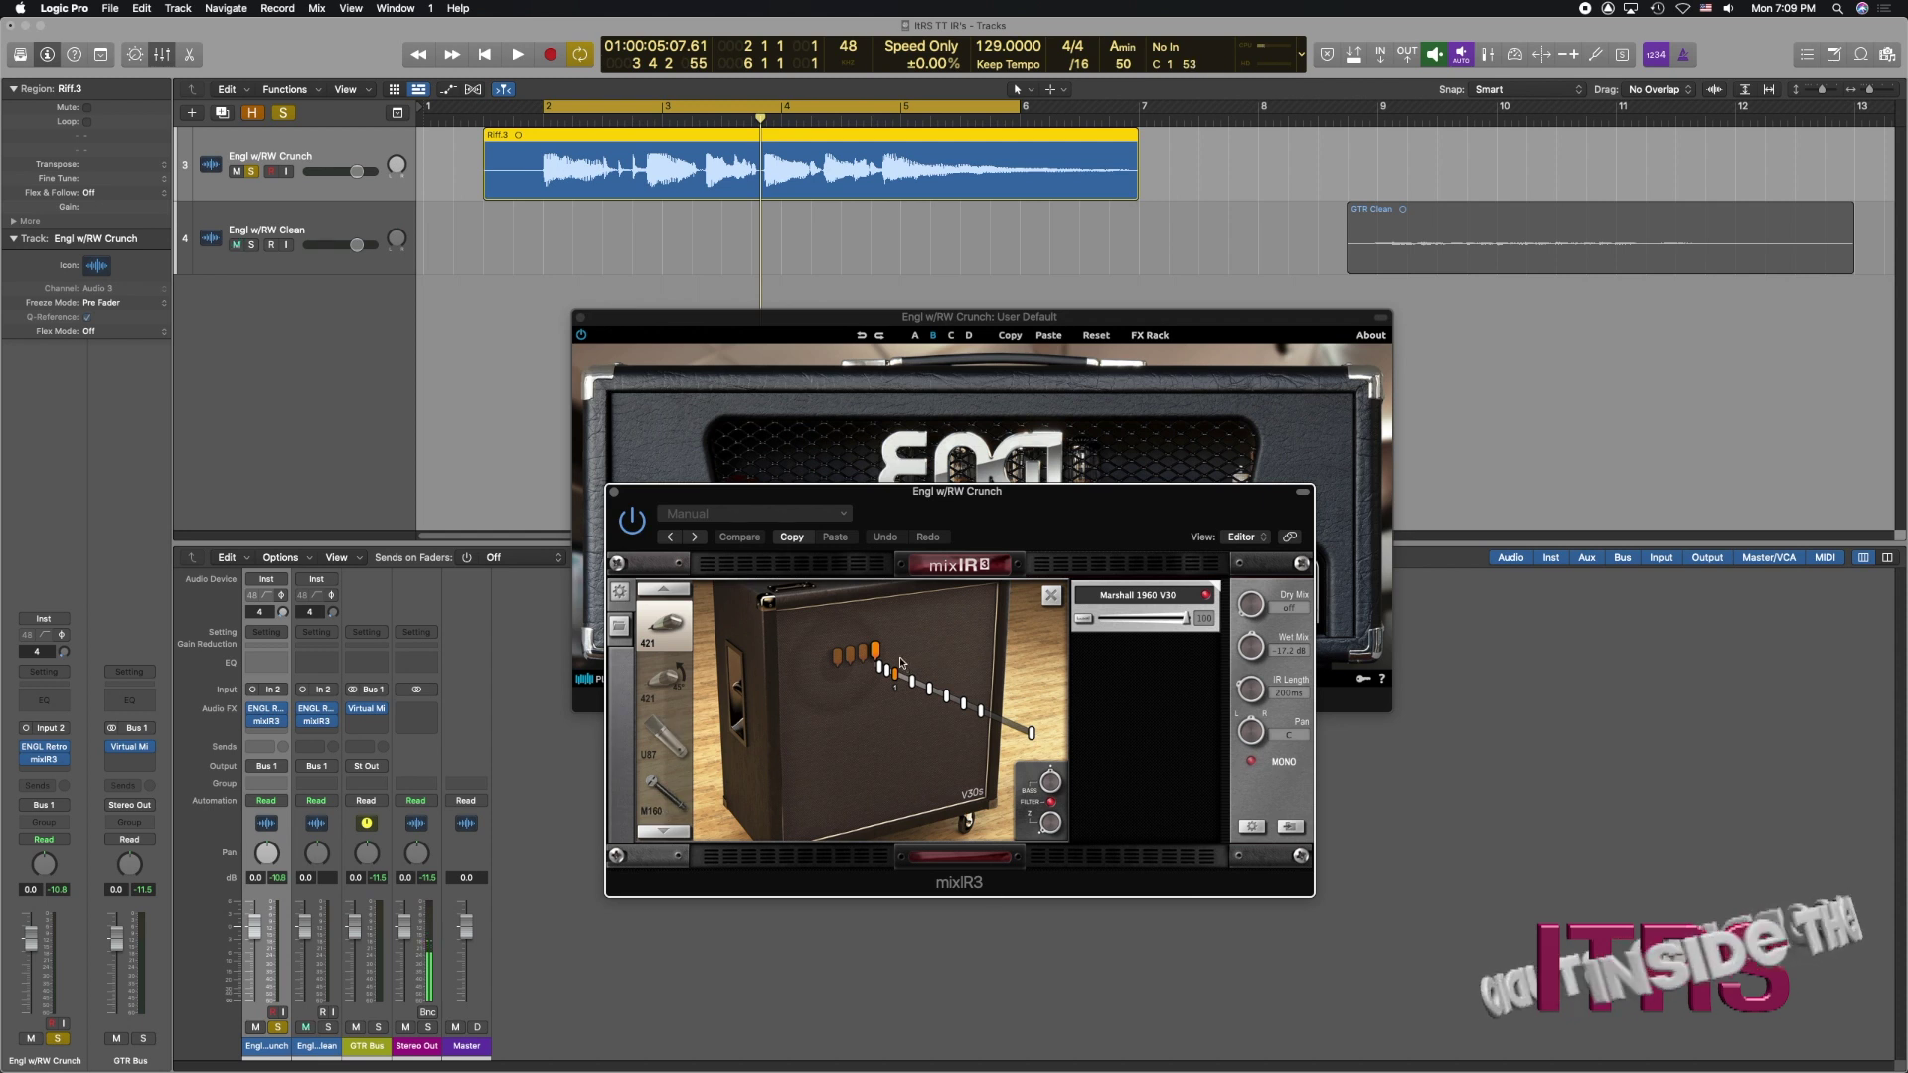
Step: Drag Soldano 412 Legend.irm in as the second mixIR3 module and position a 421 mic on it
left_click(1051, 597)
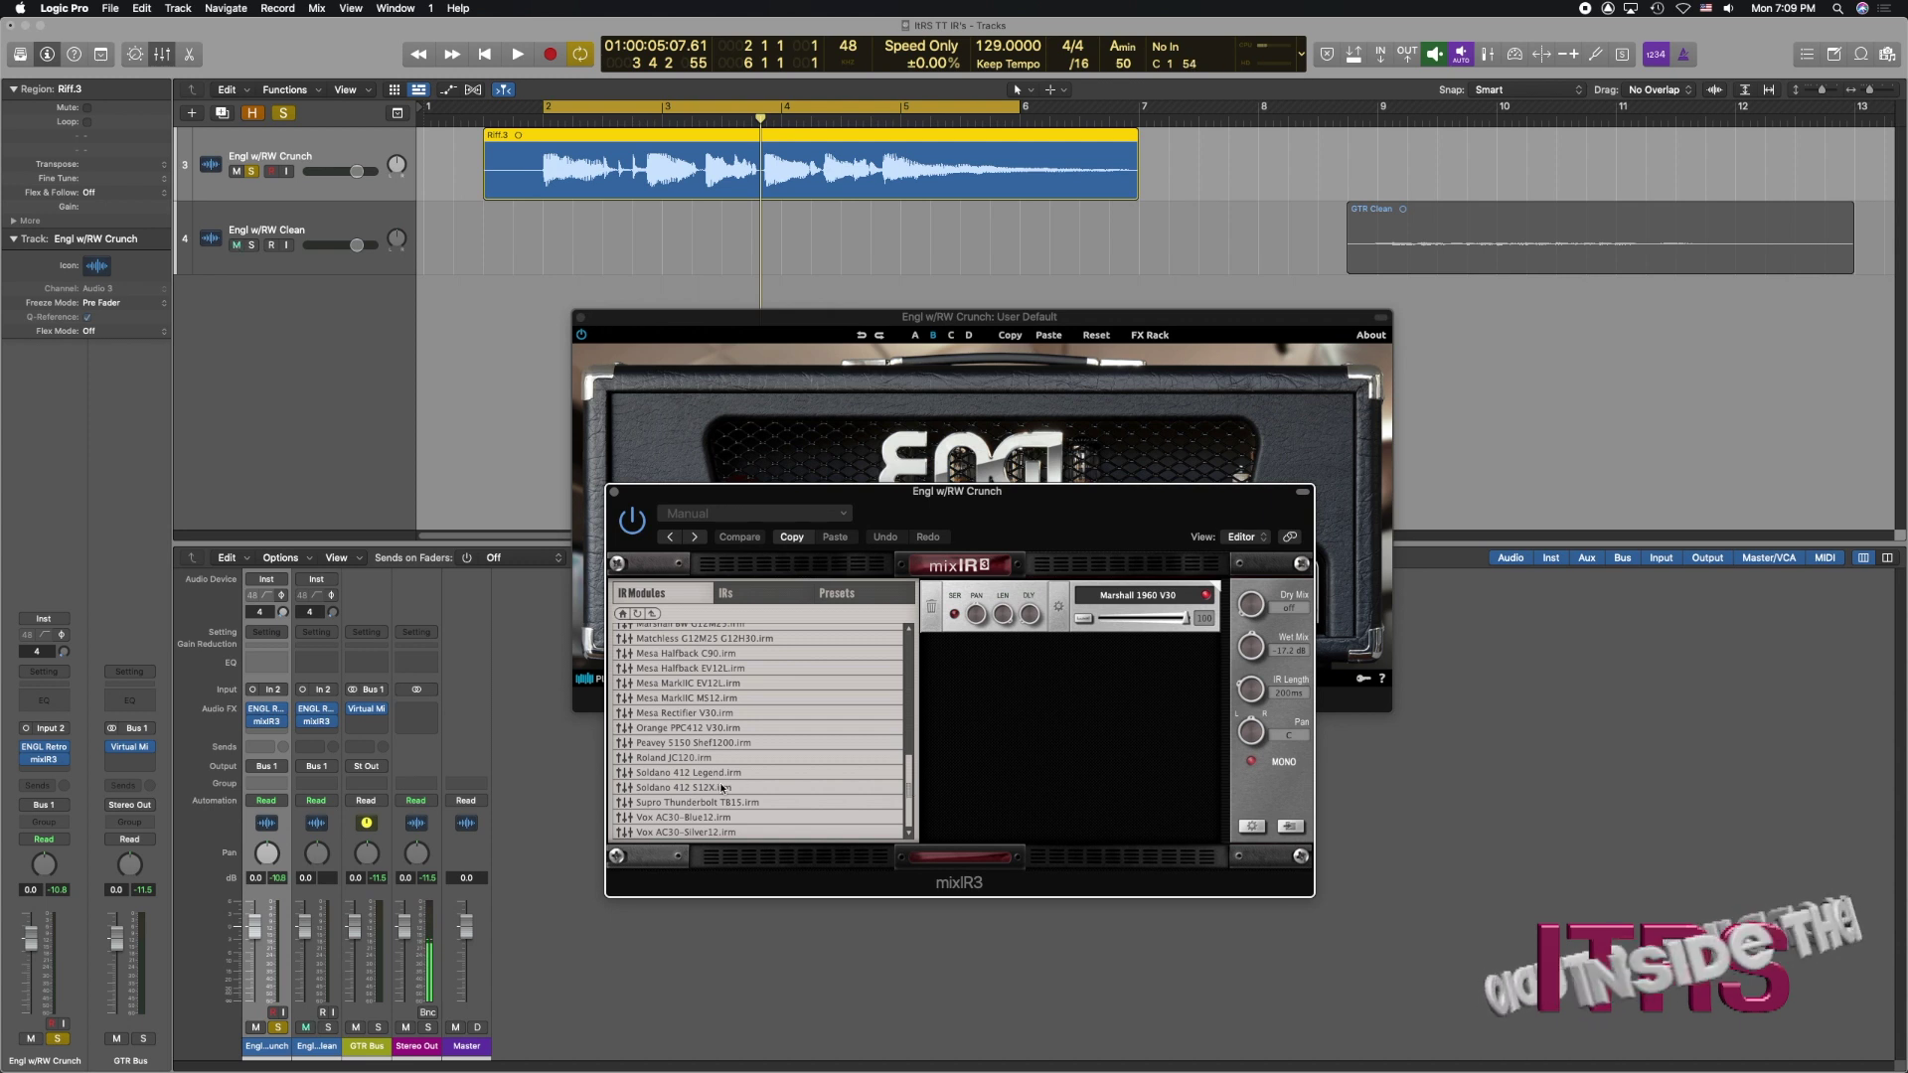
left_click_drag(624, 777, 949, 686)
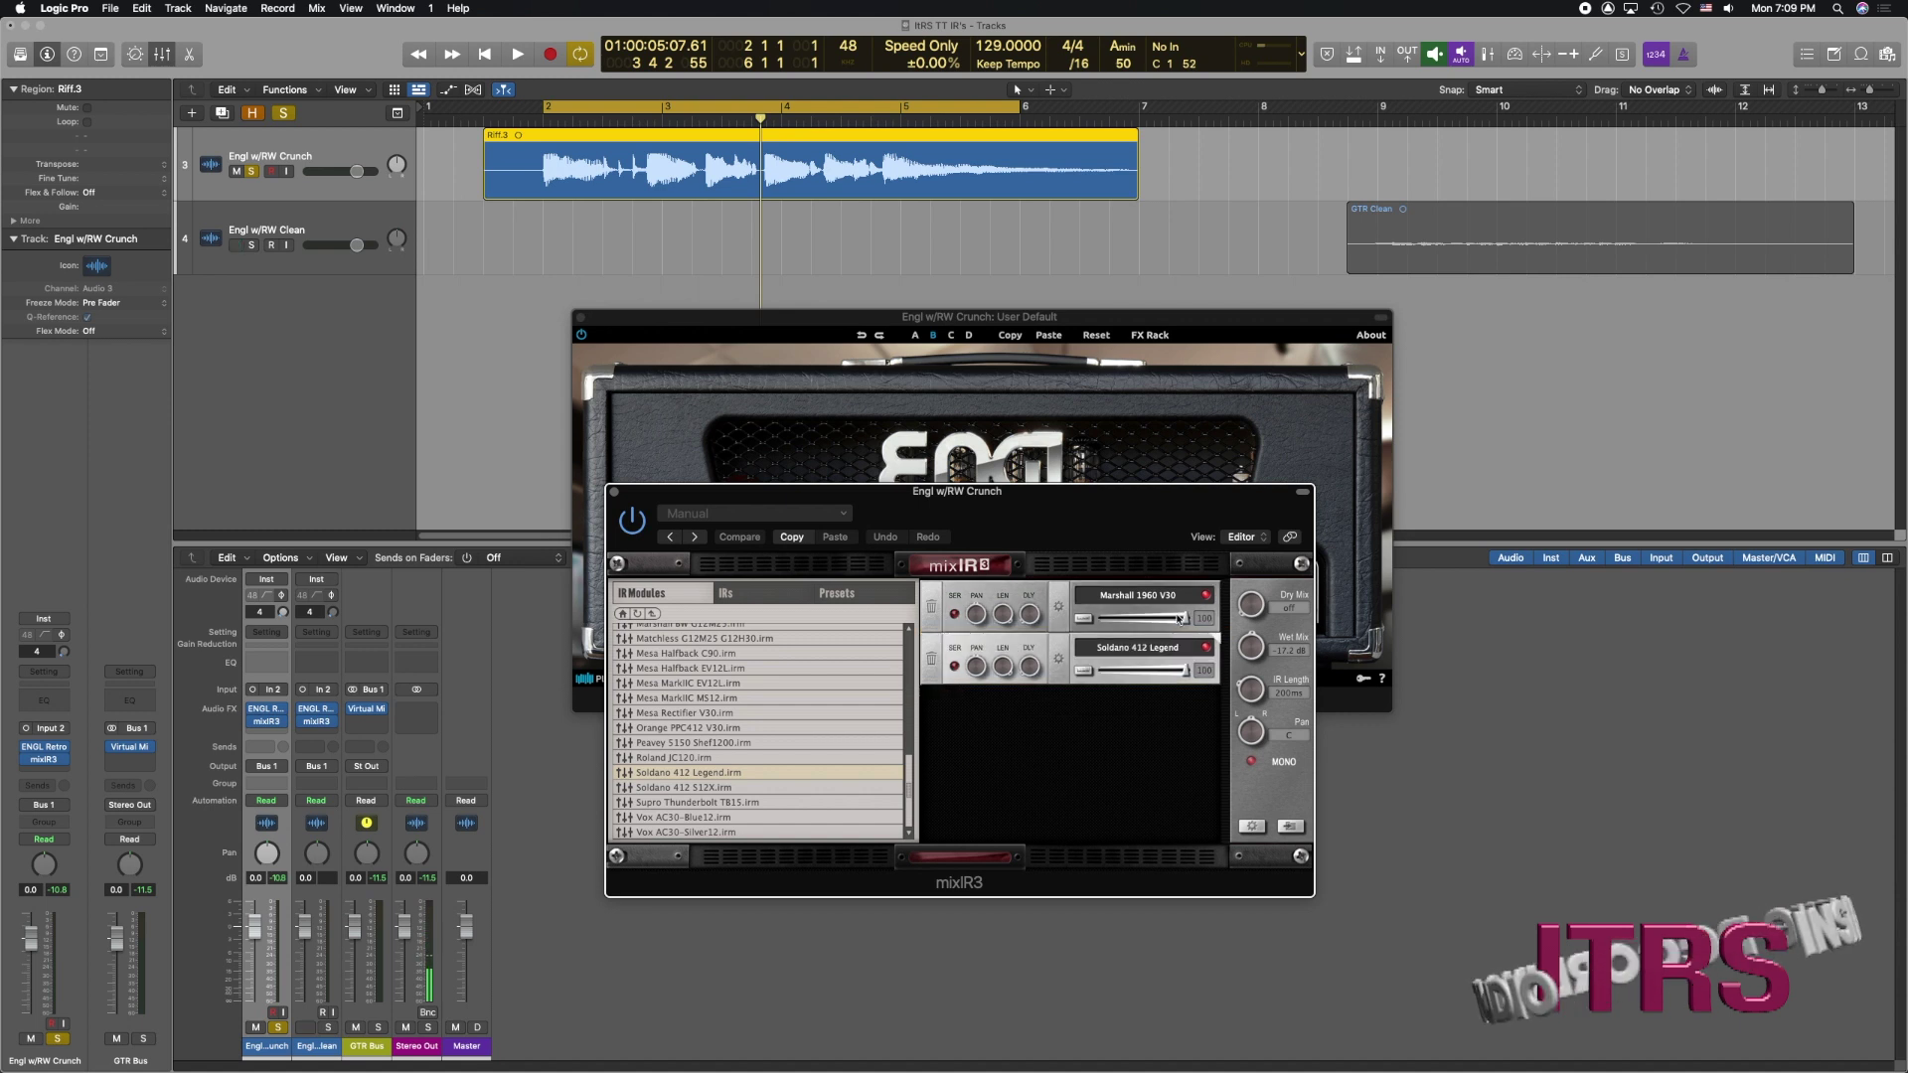
left_click(1060, 658)
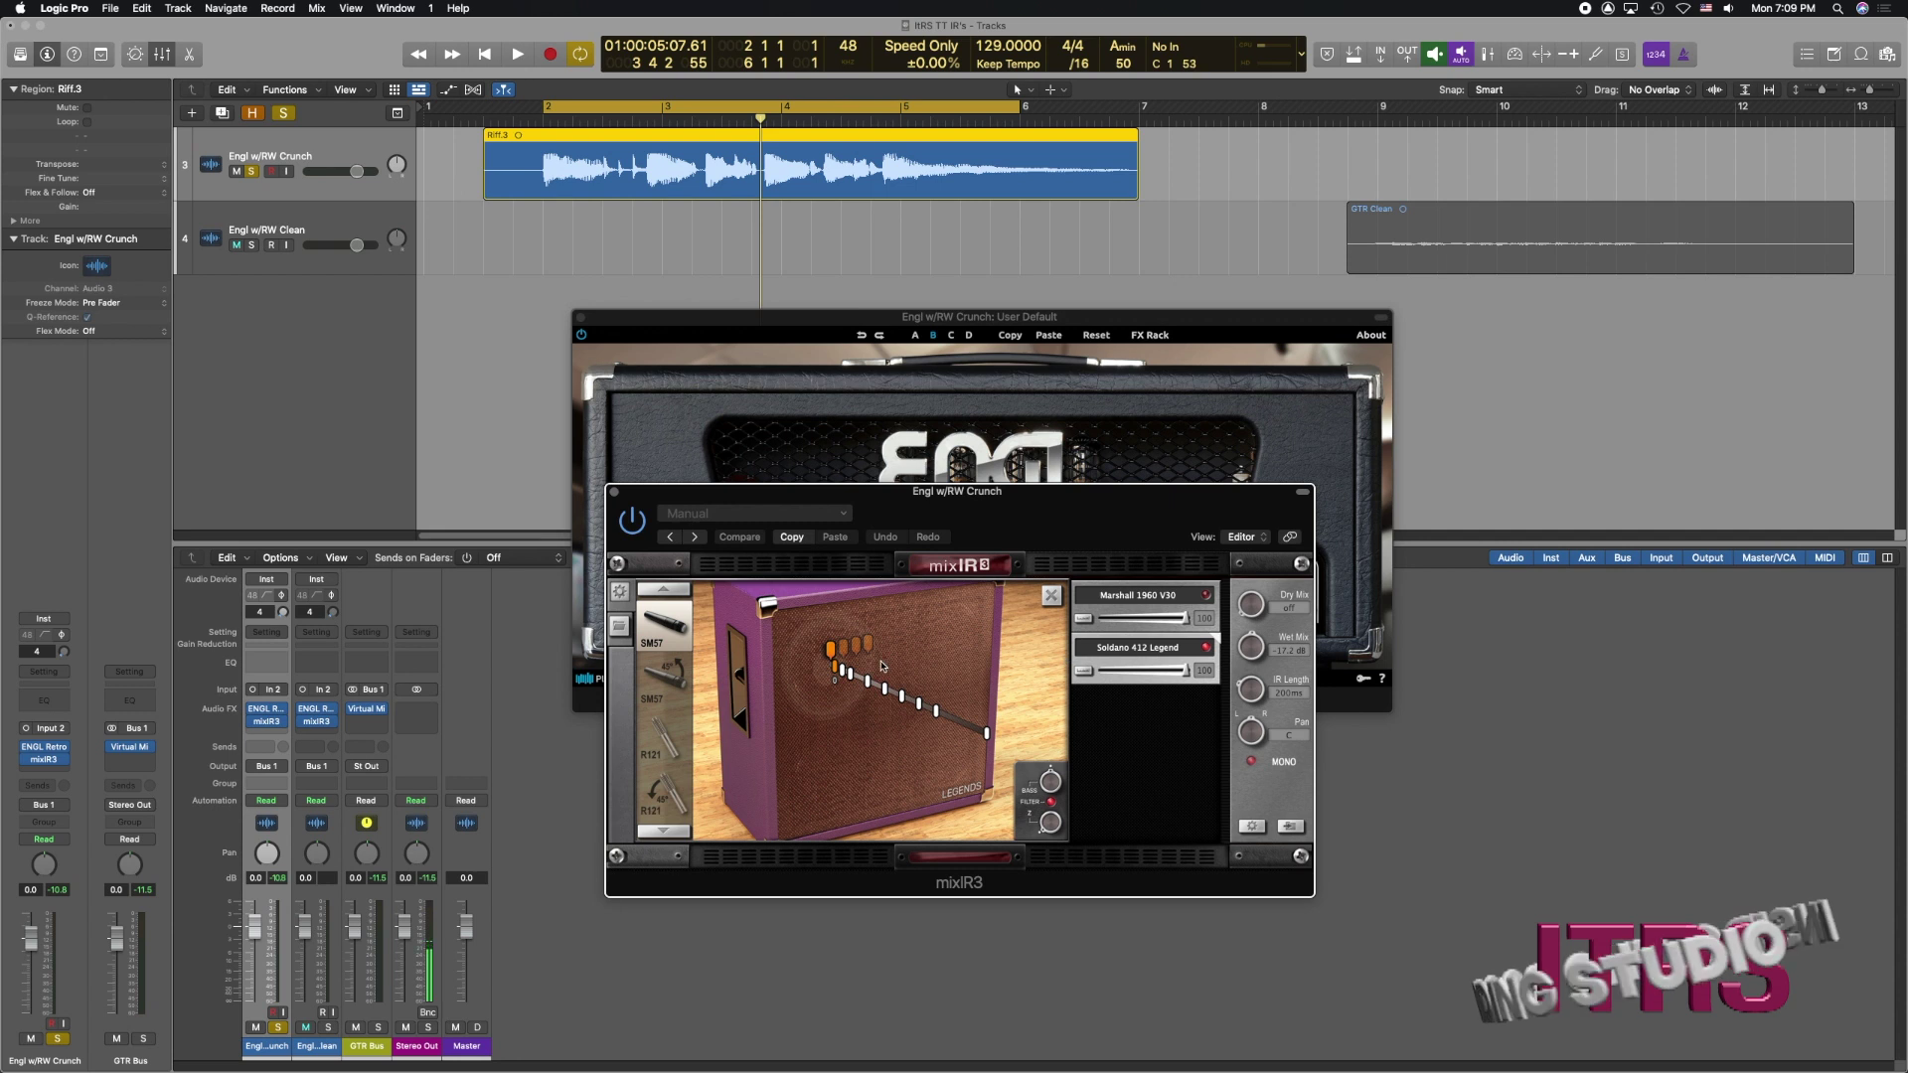
left_click(665, 833)
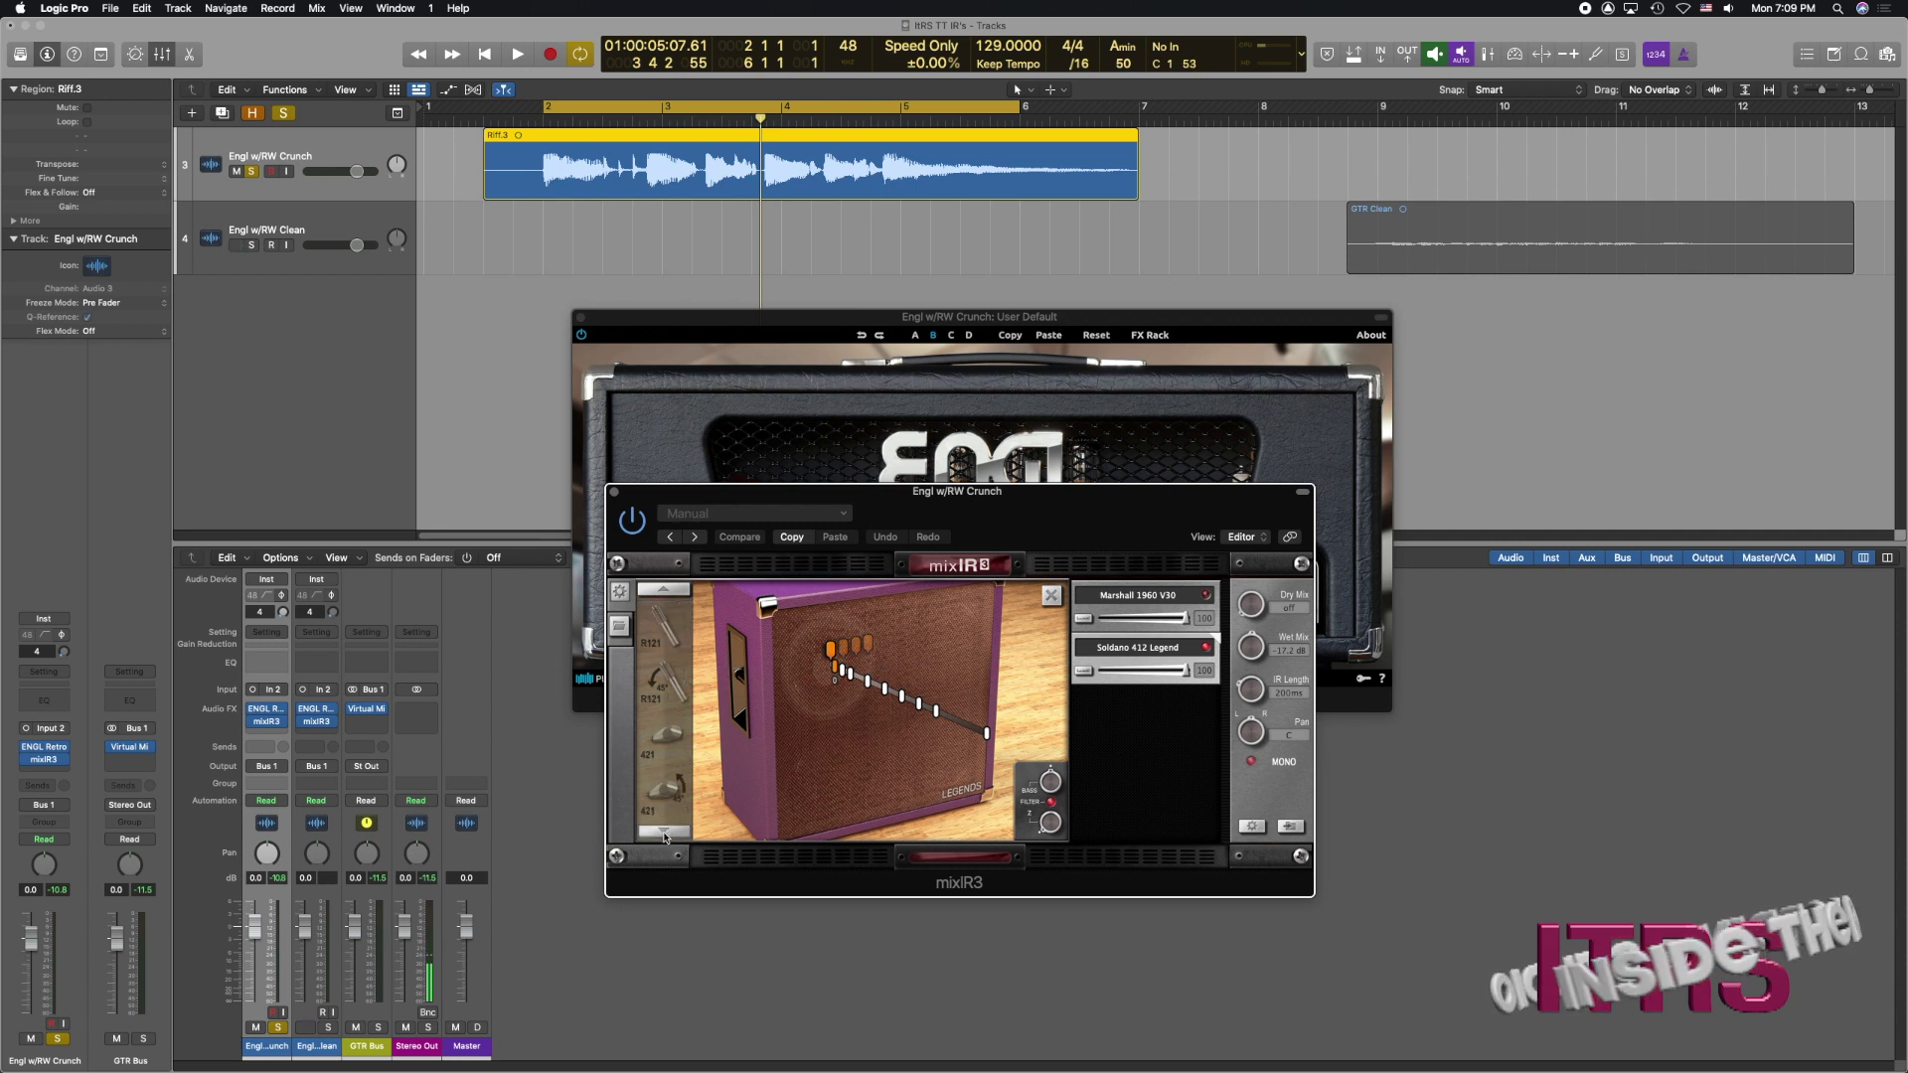
left_click(665, 737)
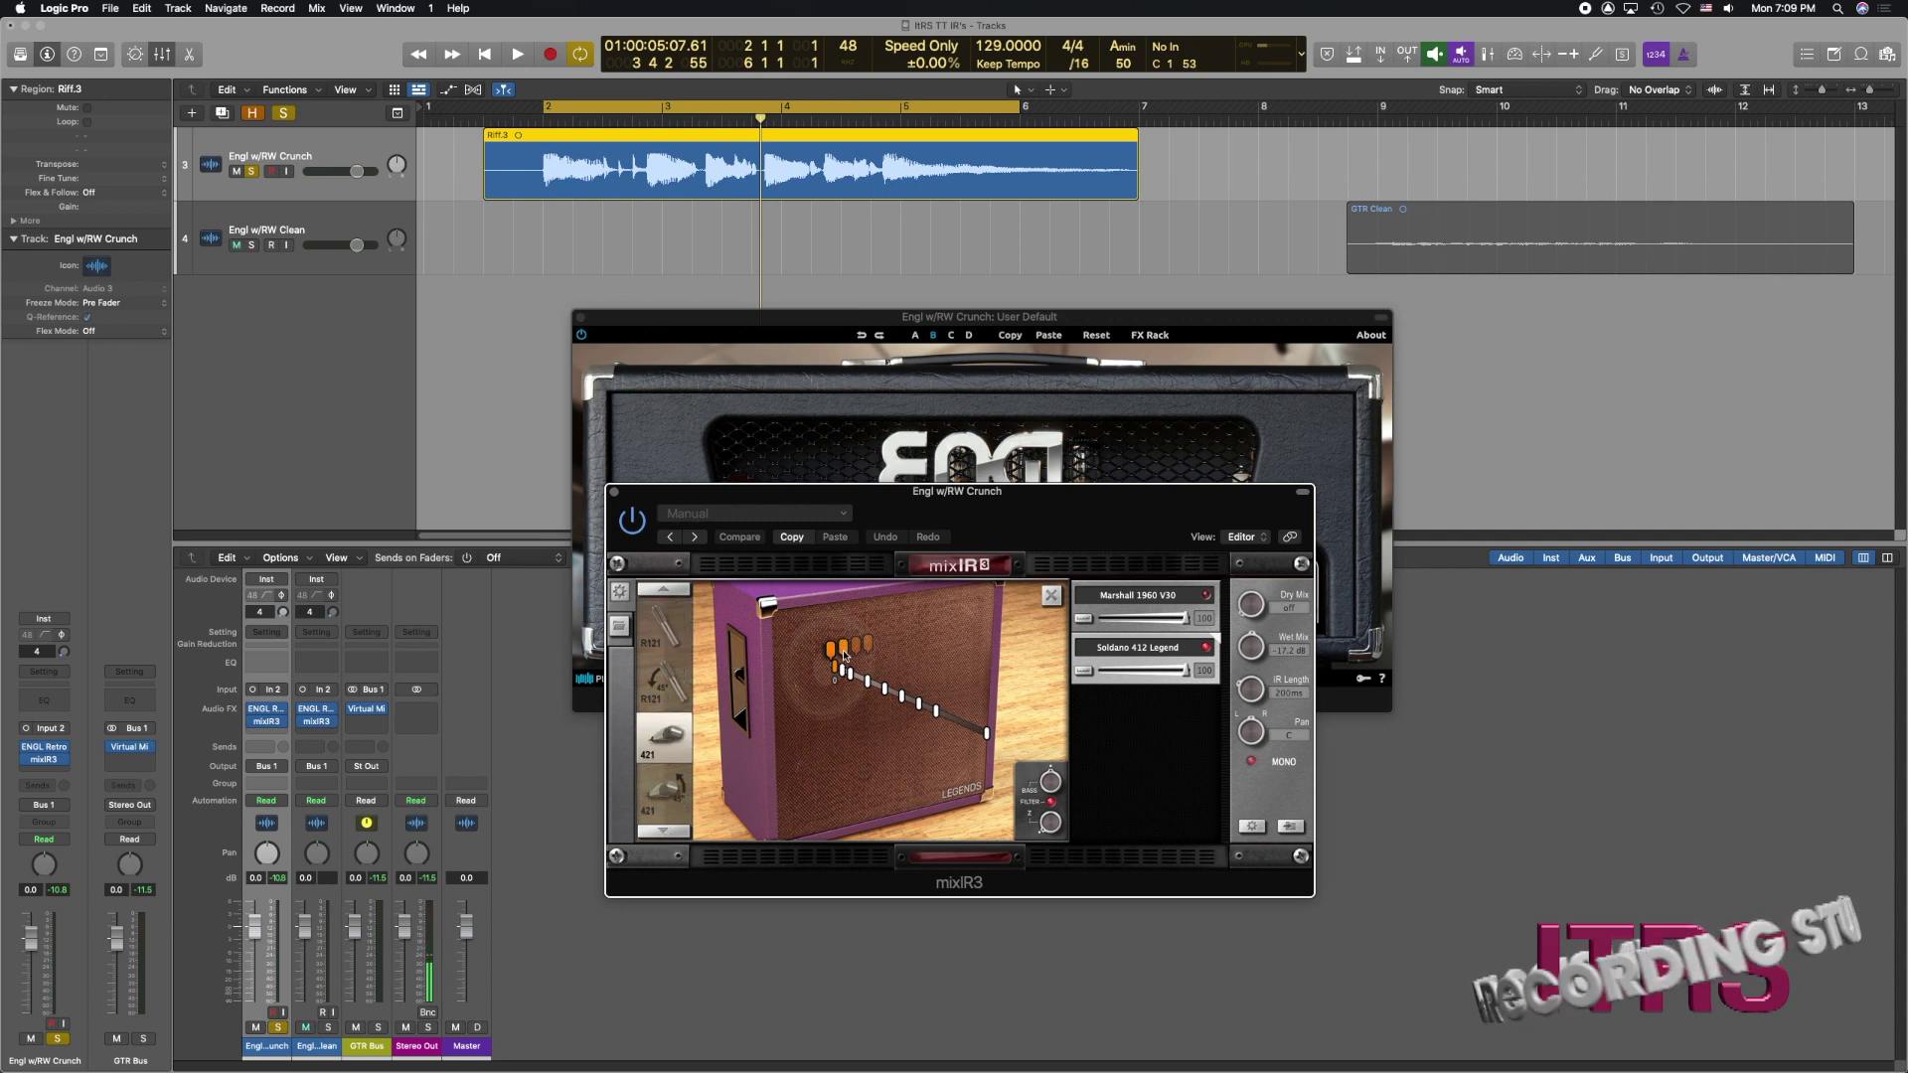
left_click_drag(847, 654, 864, 677)
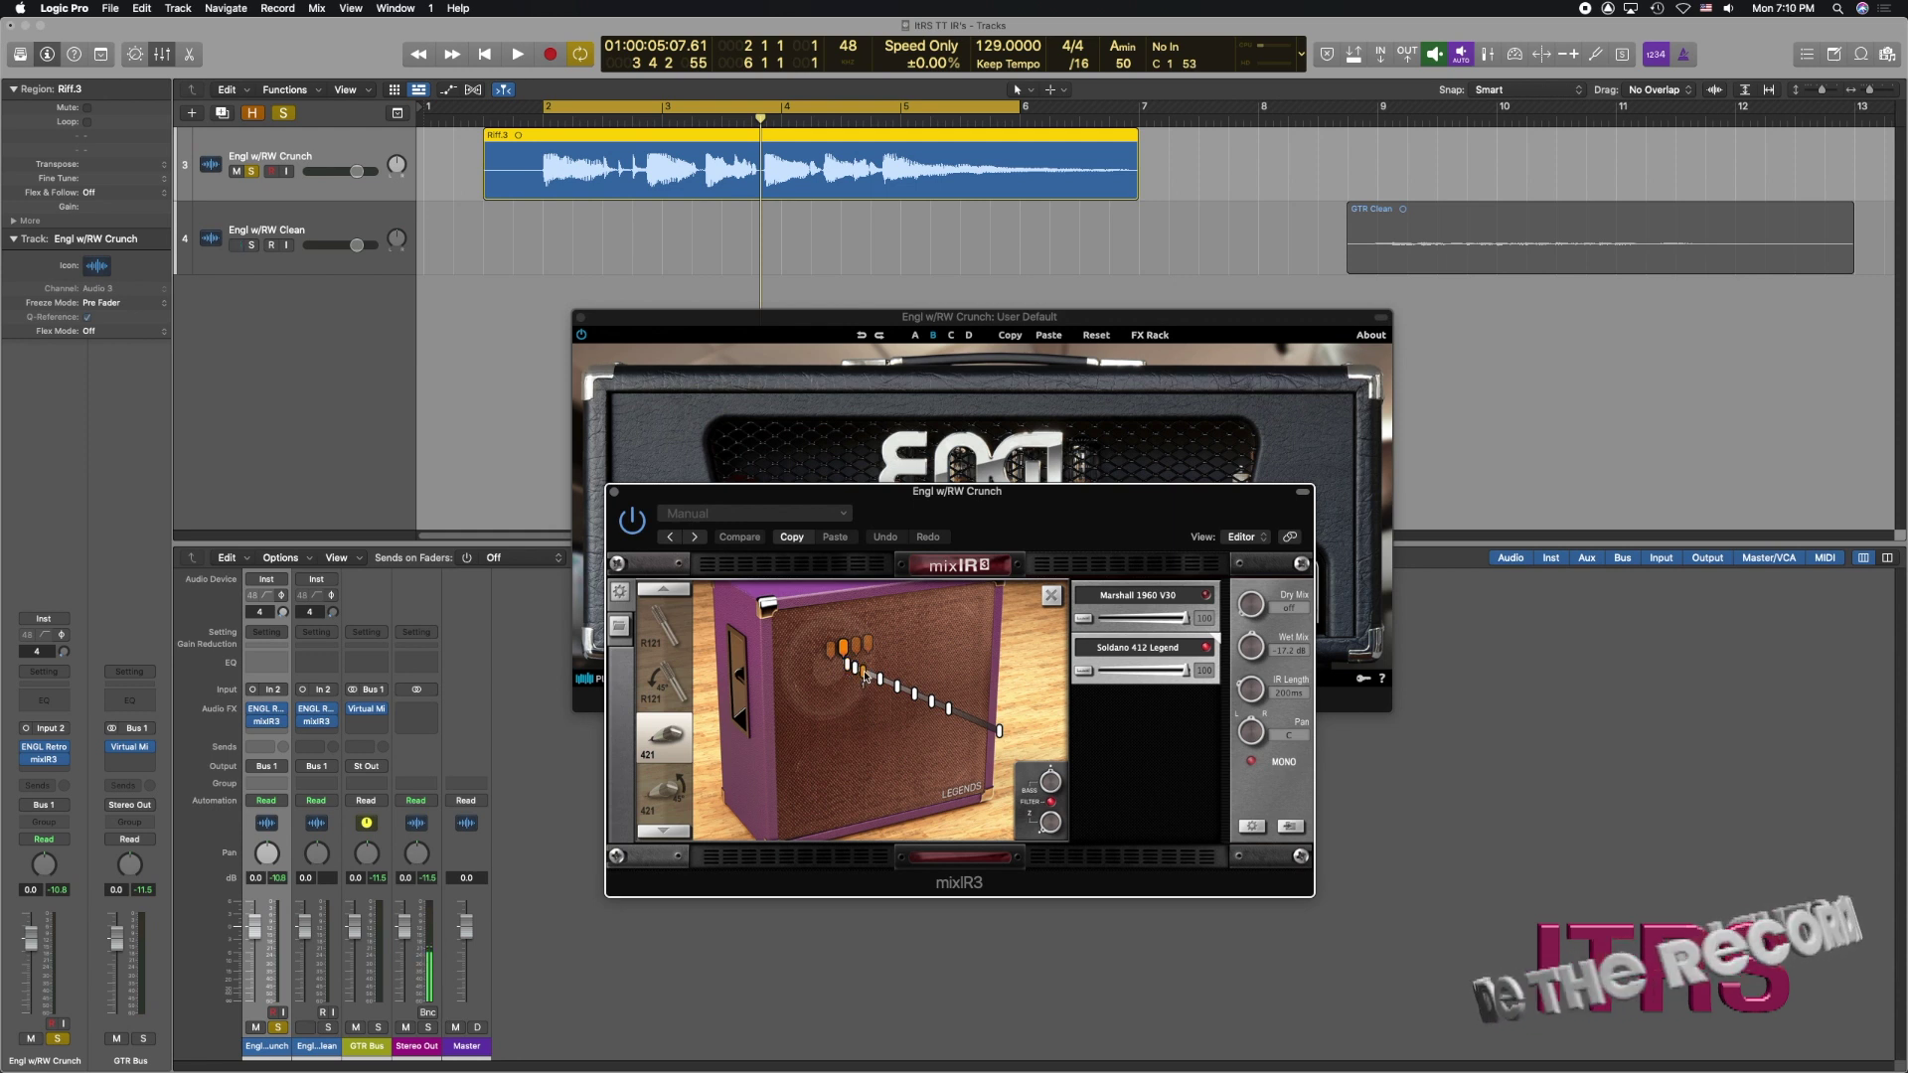
Step: Play the riff through the Marshall and Soldano cabinets together, then stop playback
key("space")
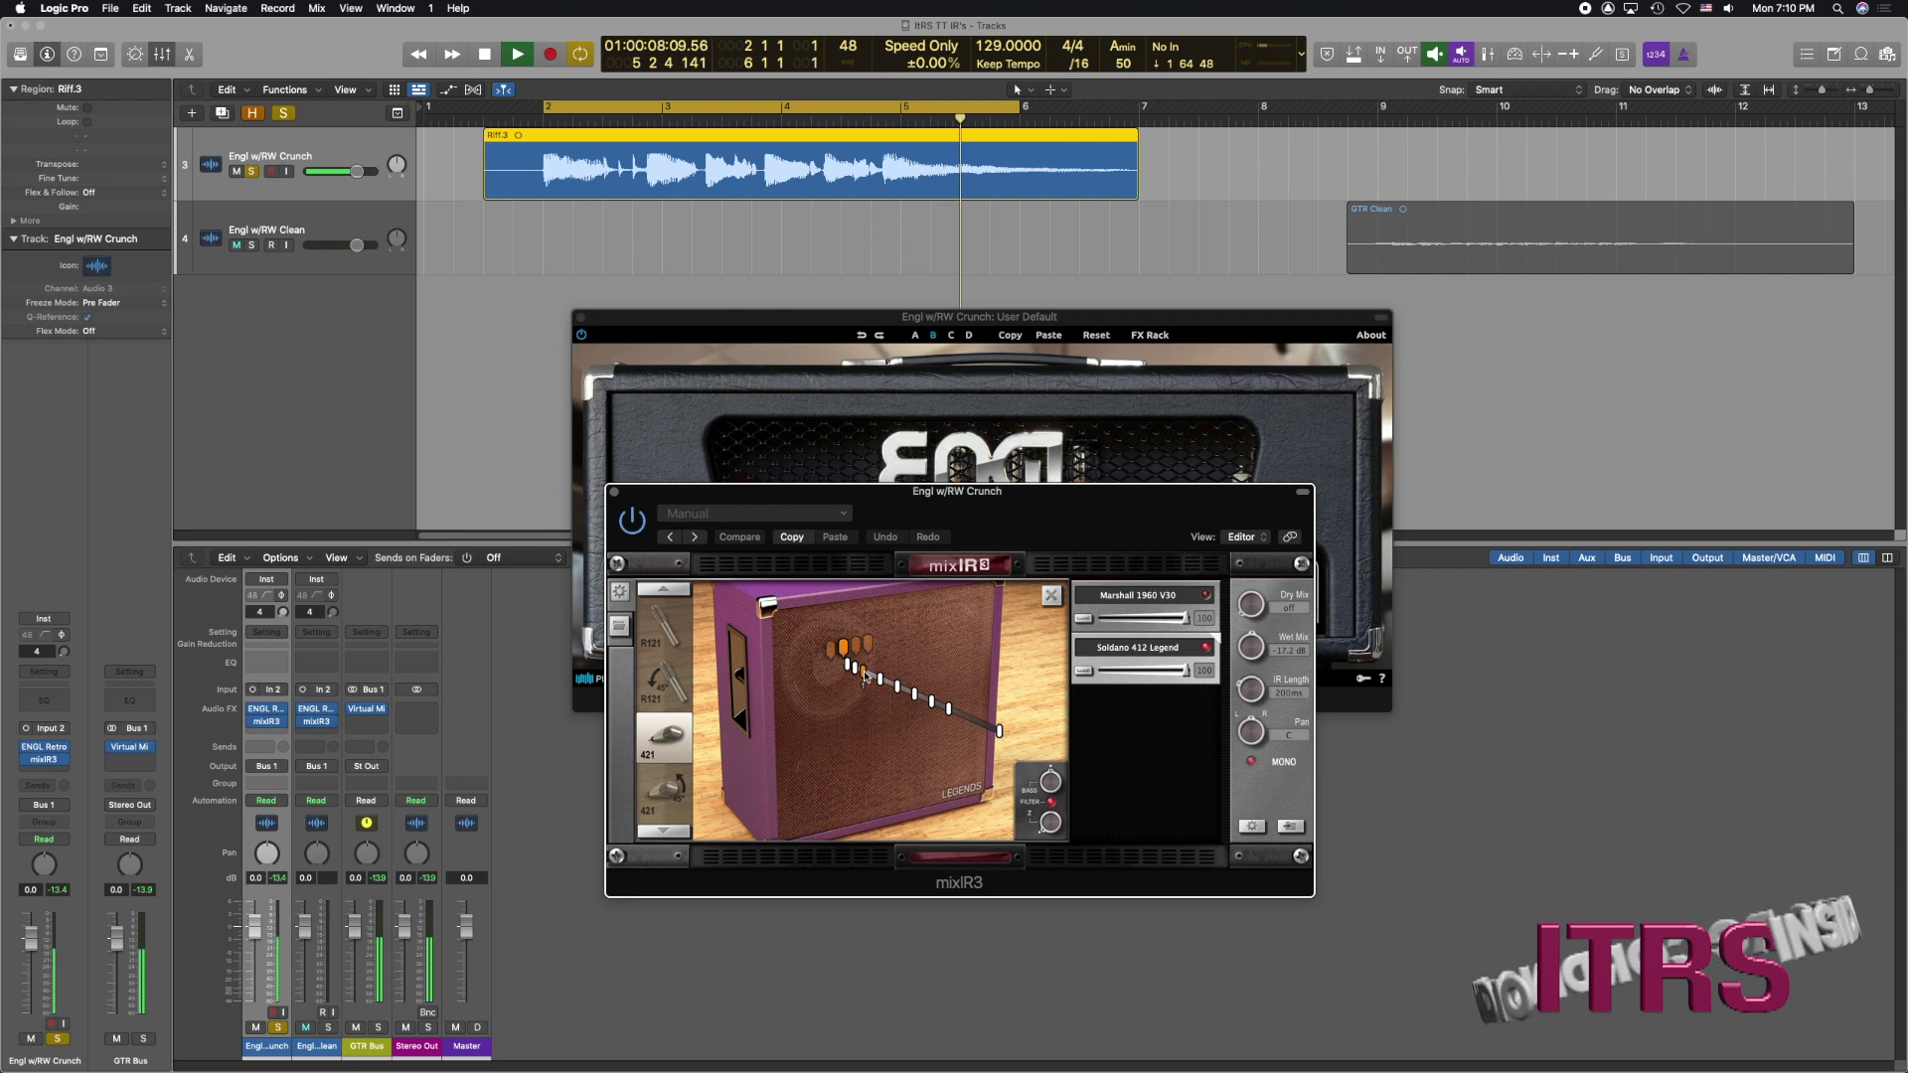
key("space")
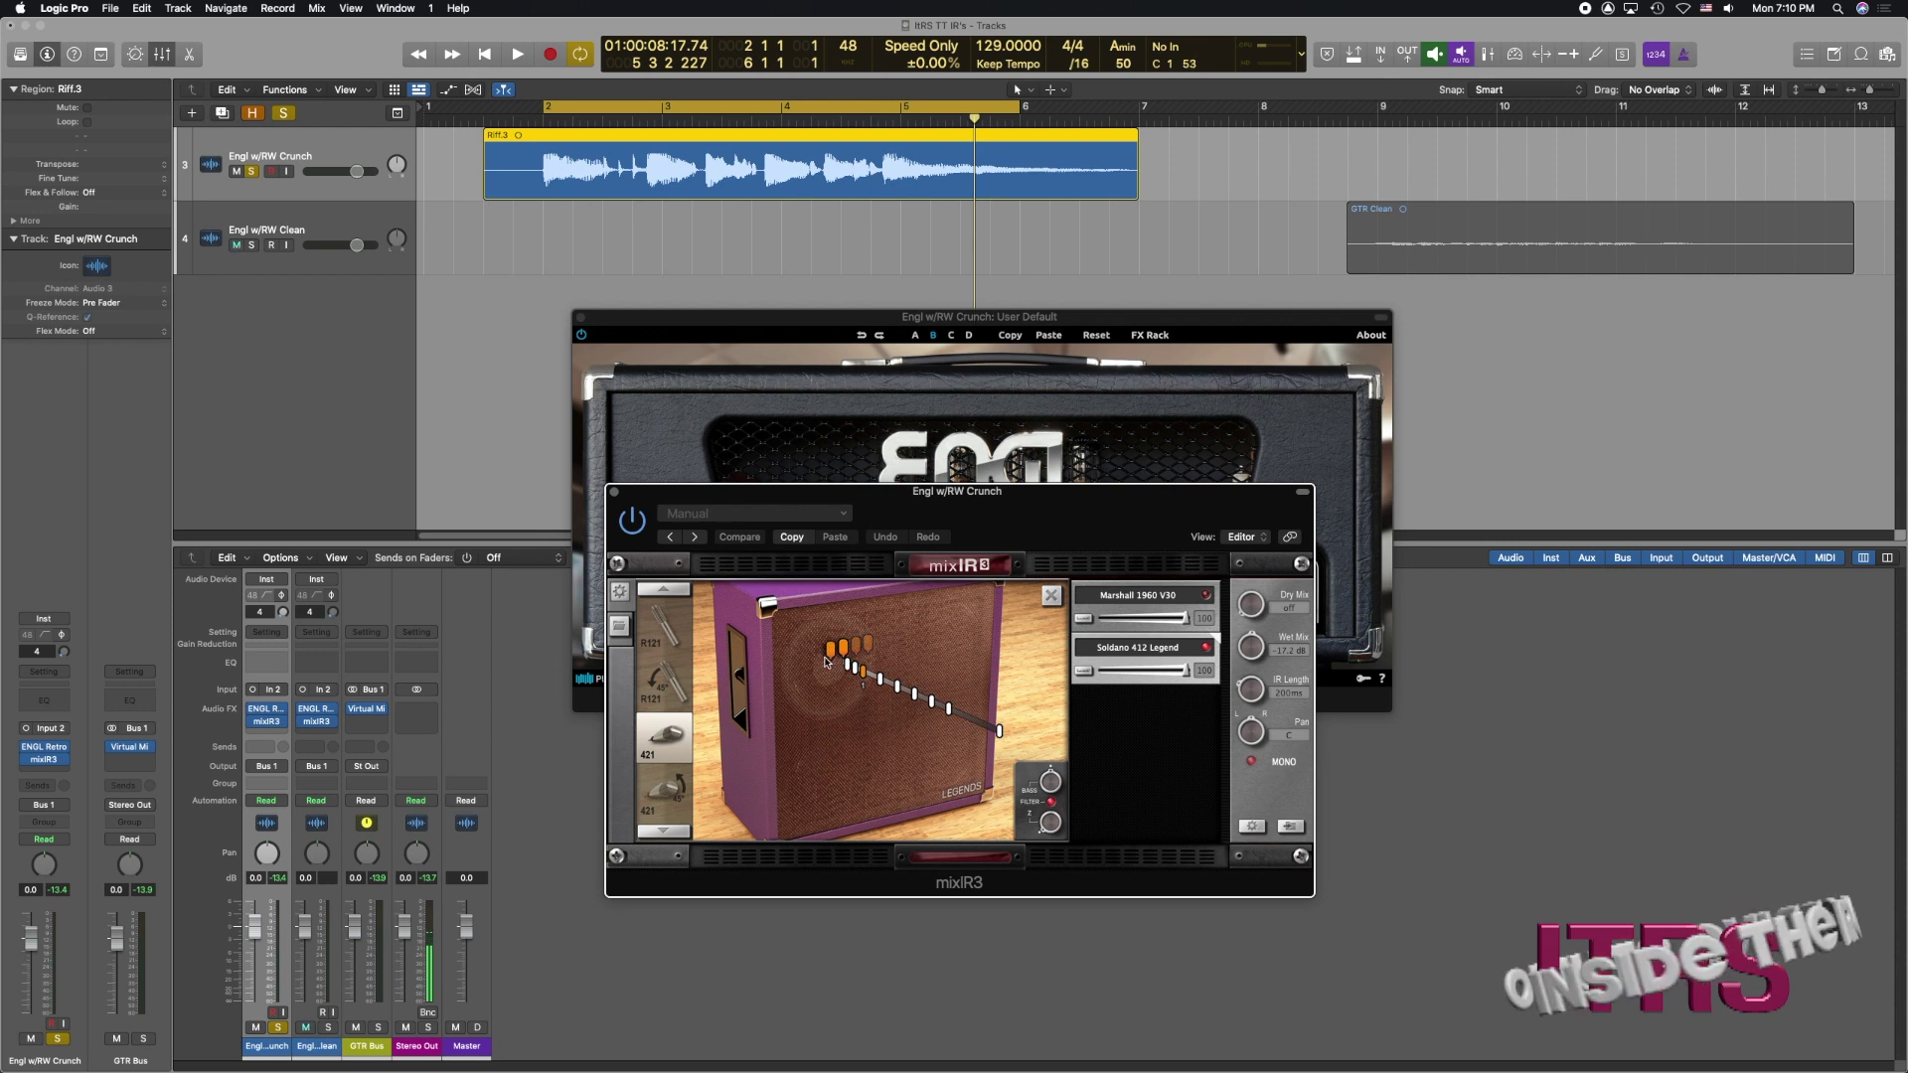
left_click(1051, 596)
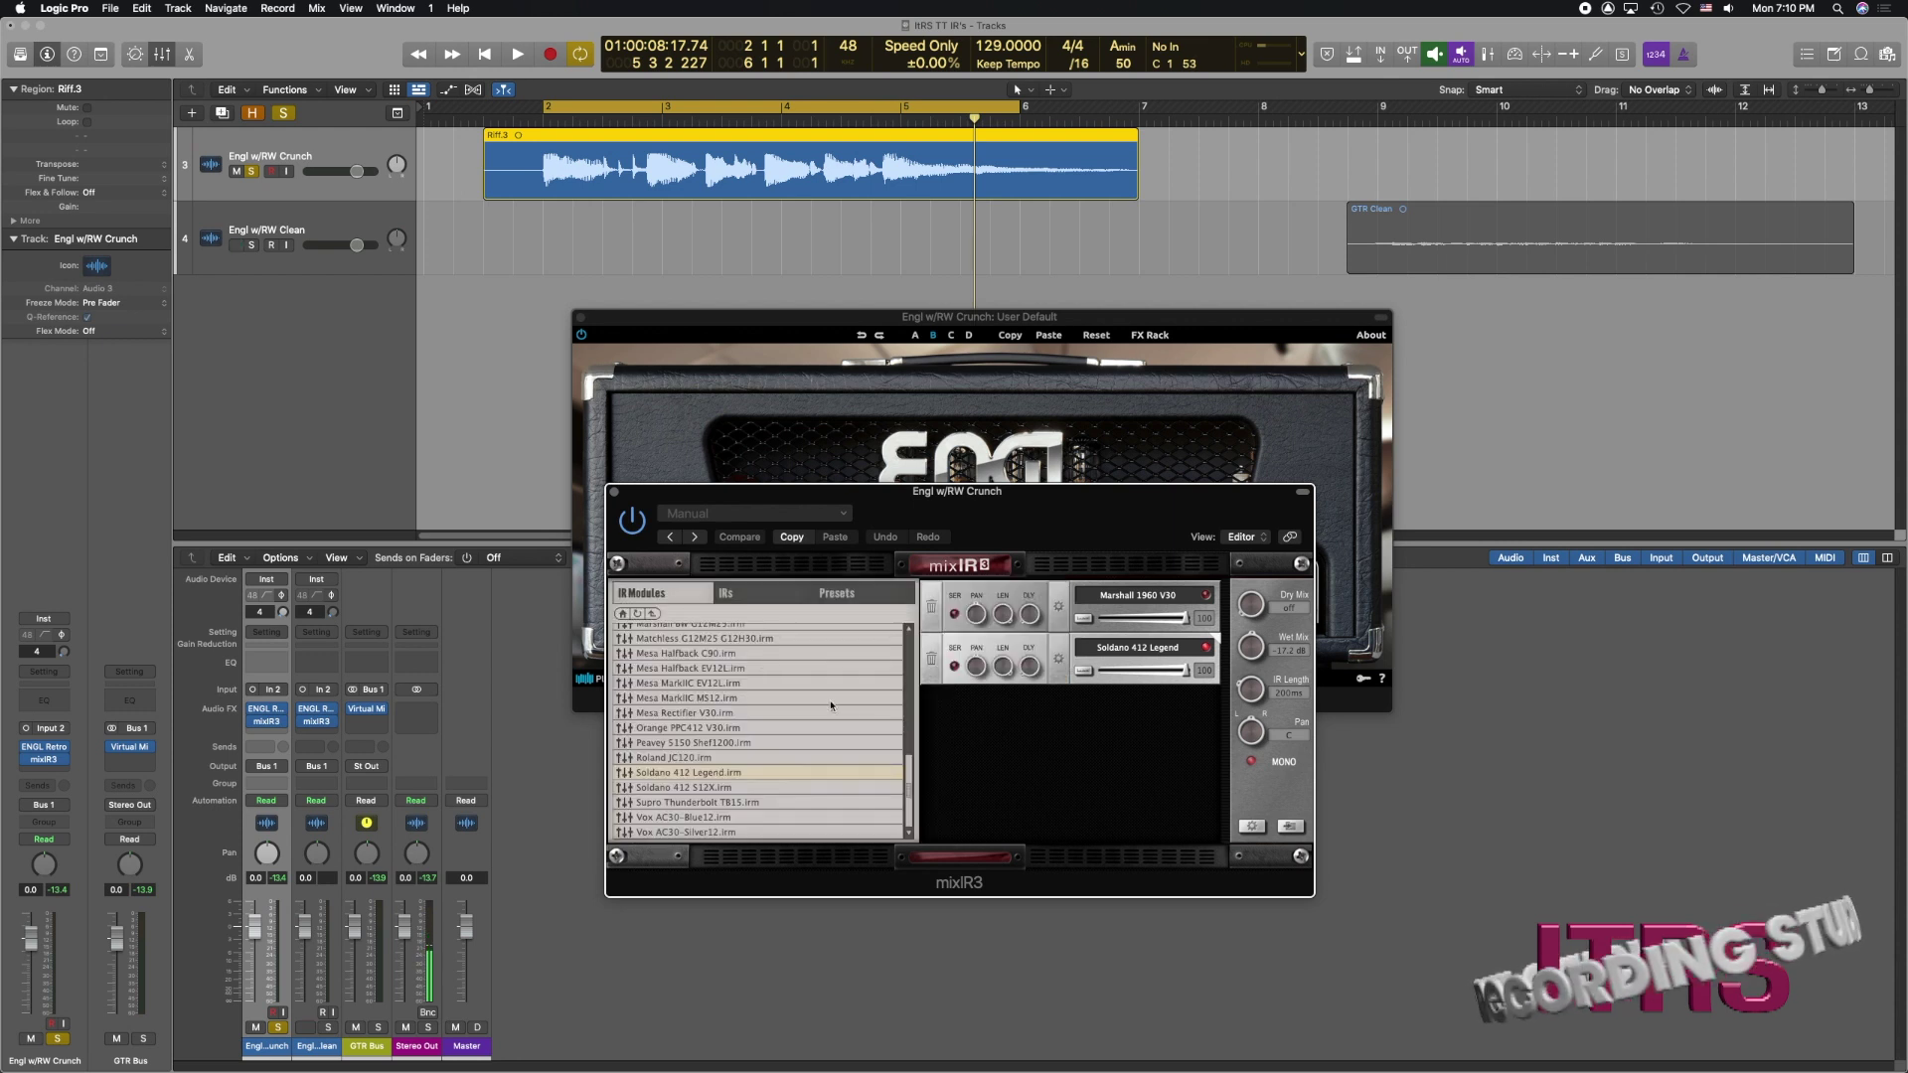